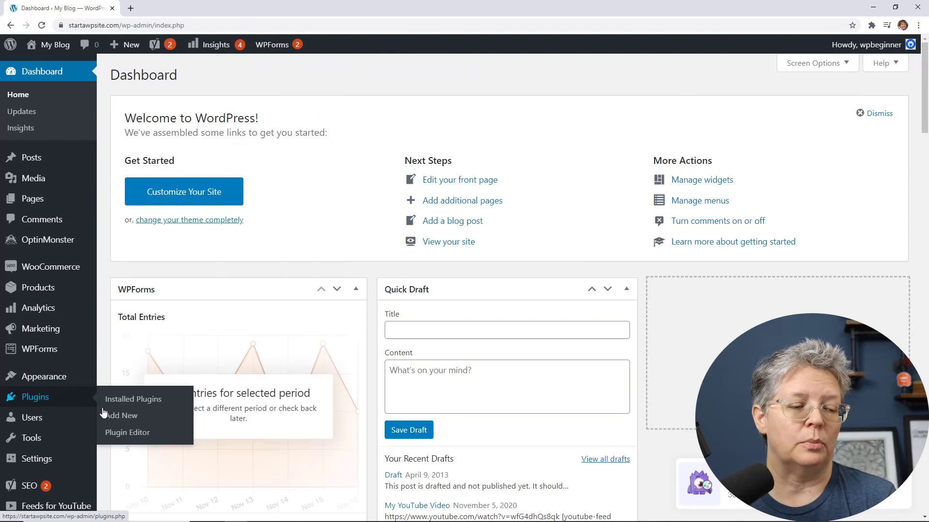
# Install and activate WP Mail SMTP by WPForms from a 'wp mail smtp' plugin search
pyautogui.click(120, 416)
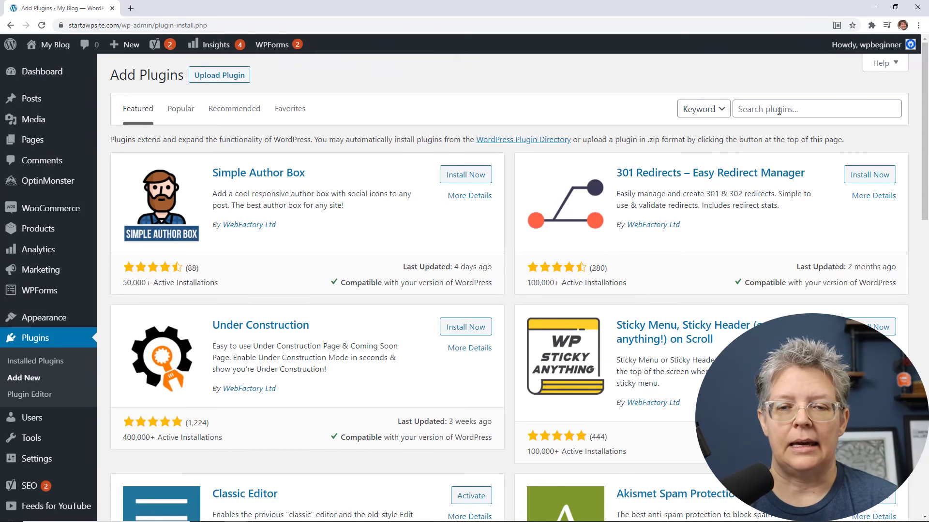
pyautogui.click(777, 109)
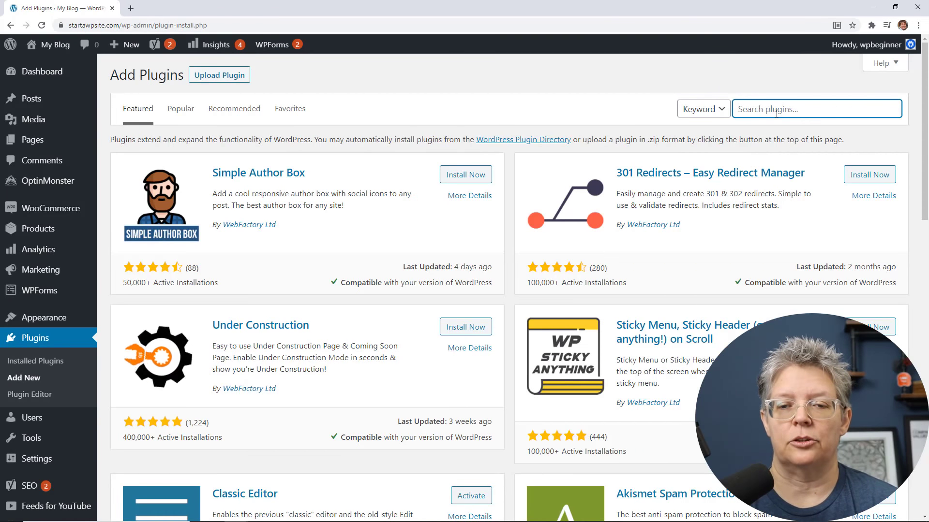
pyautogui.write('wp mail smtp')
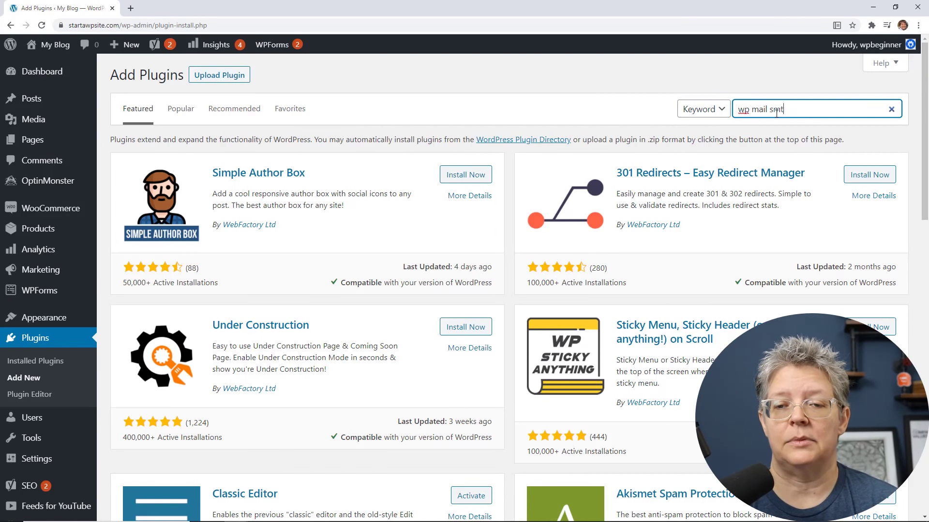
pyautogui.click(465, 178)
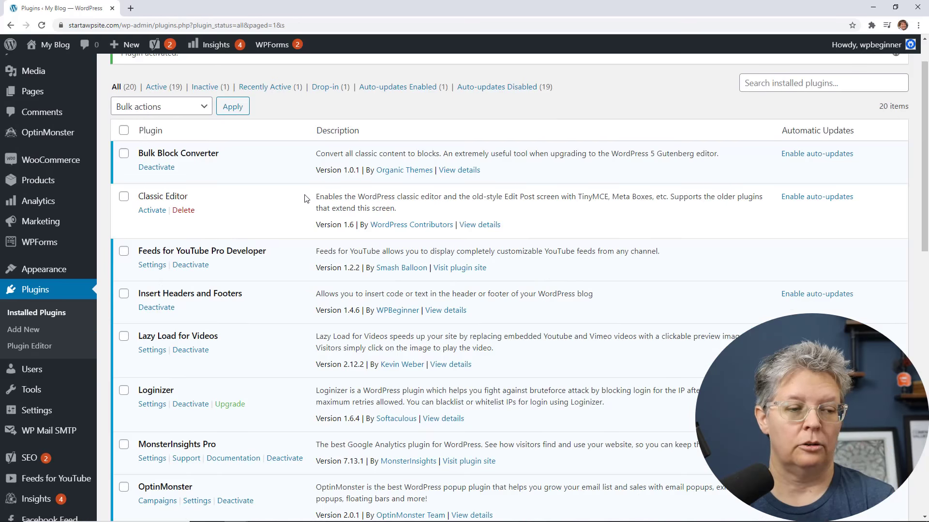
pyautogui.scroll(-3, 303, 198)
pyautogui.scroll(-1, 304, 198)
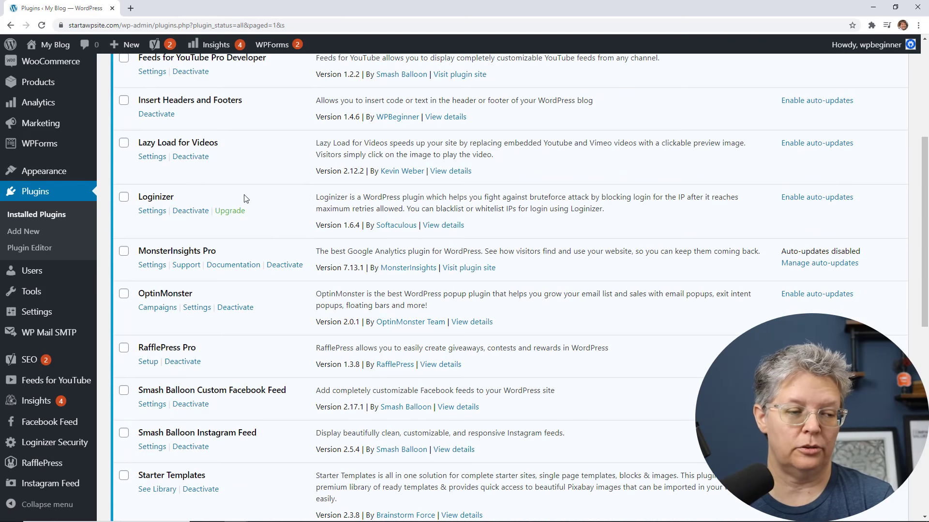
pyautogui.moveTo(49, 431)
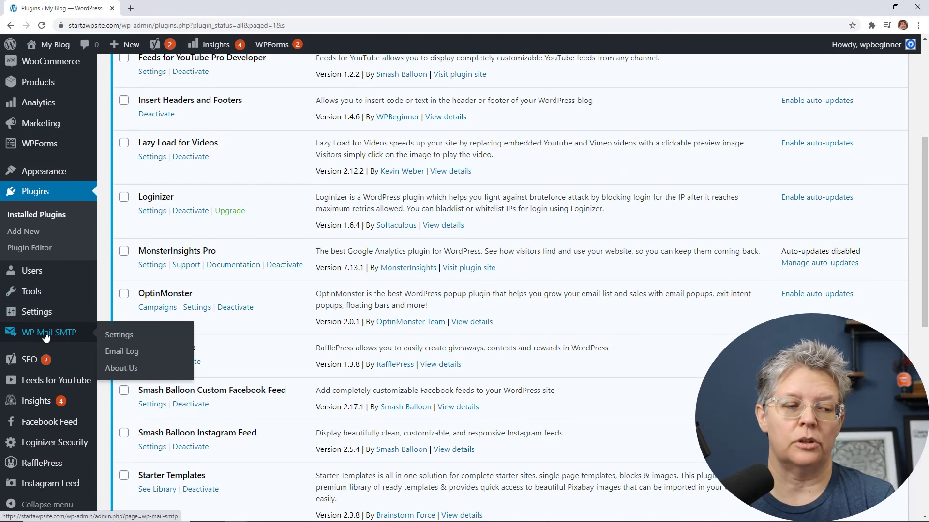
pyautogui.click(119, 335)
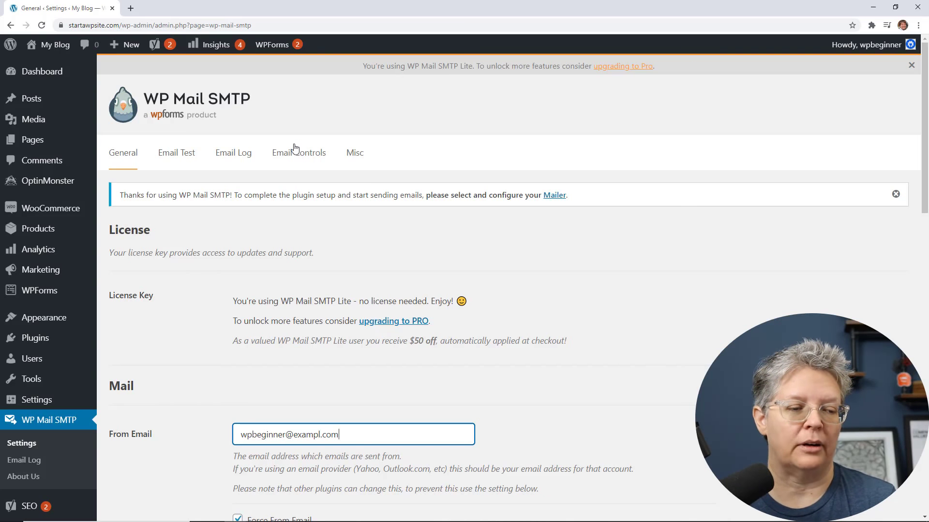
pyautogui.scroll(-4, 273, 175)
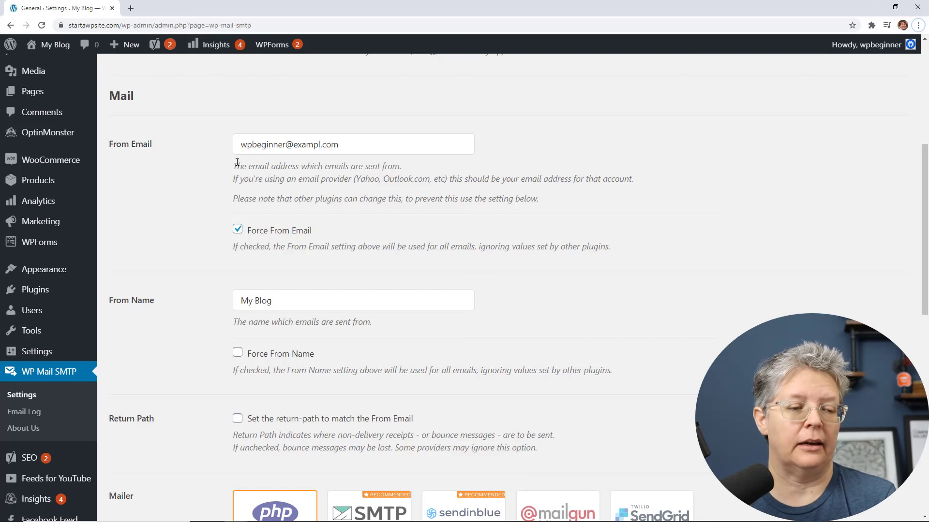
pyautogui.scroll(-2, 275, 167)
pyautogui.scroll(-2, 276, 167)
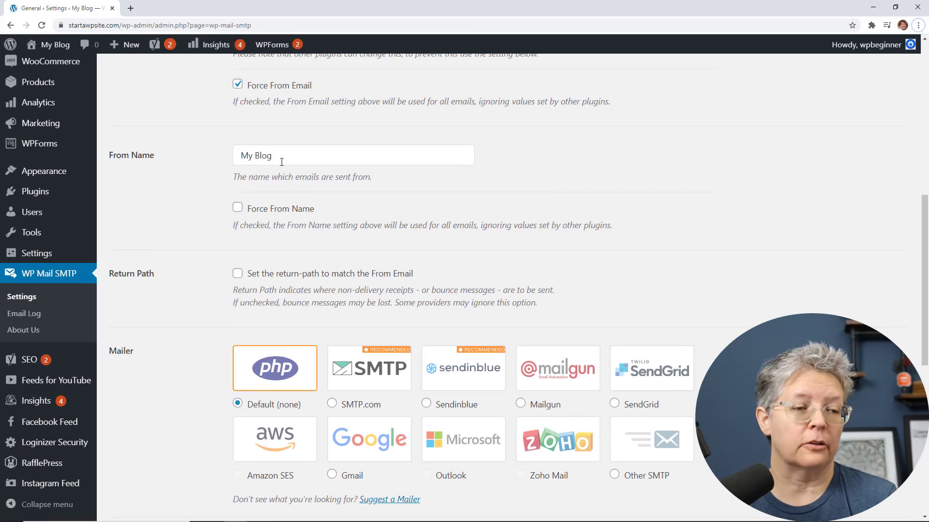
pyautogui.scroll(-1, 199, 254)
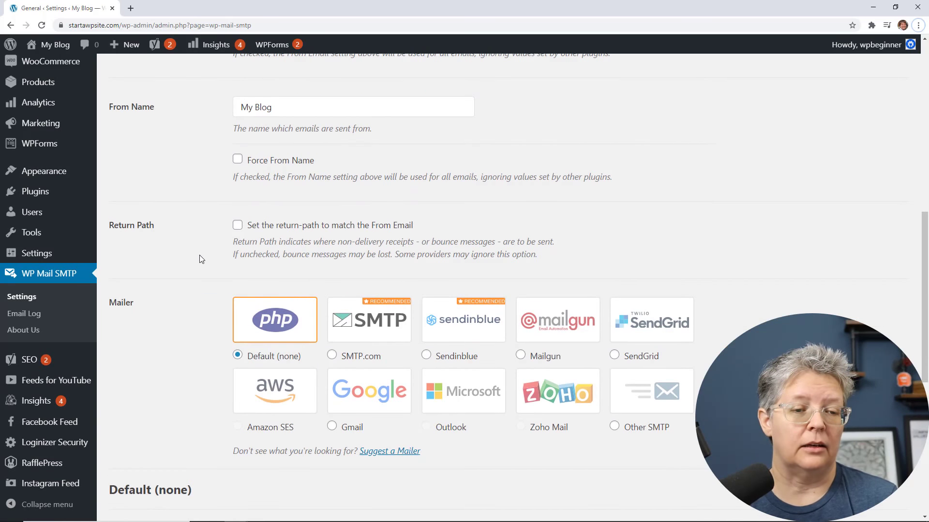
pyautogui.scroll(-1, 200, 255)
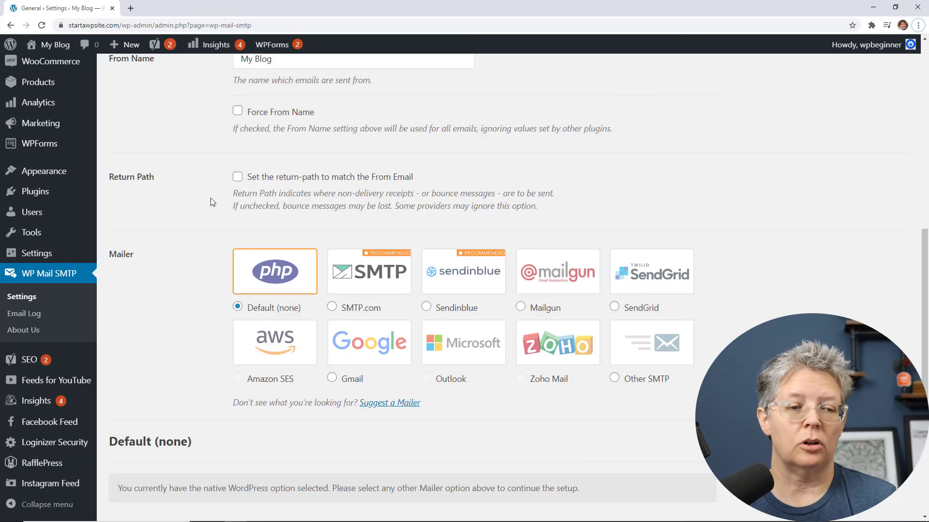
pyautogui.scroll(-2, 210, 202)
pyautogui.scroll(-2, 210, 202)
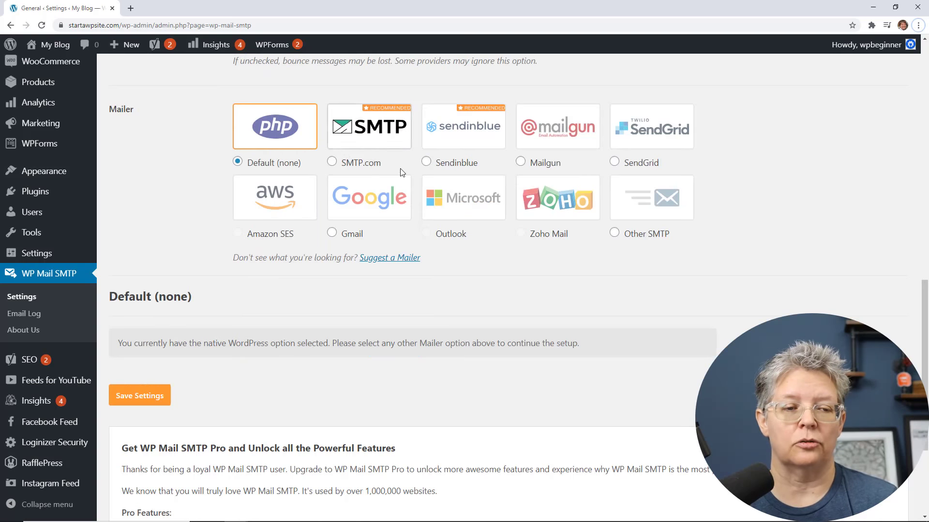
# Select Gmail as the WP Mail SMTP mailer
pyautogui.click(332, 233)
pyautogui.scroll(-2, 334, 235)
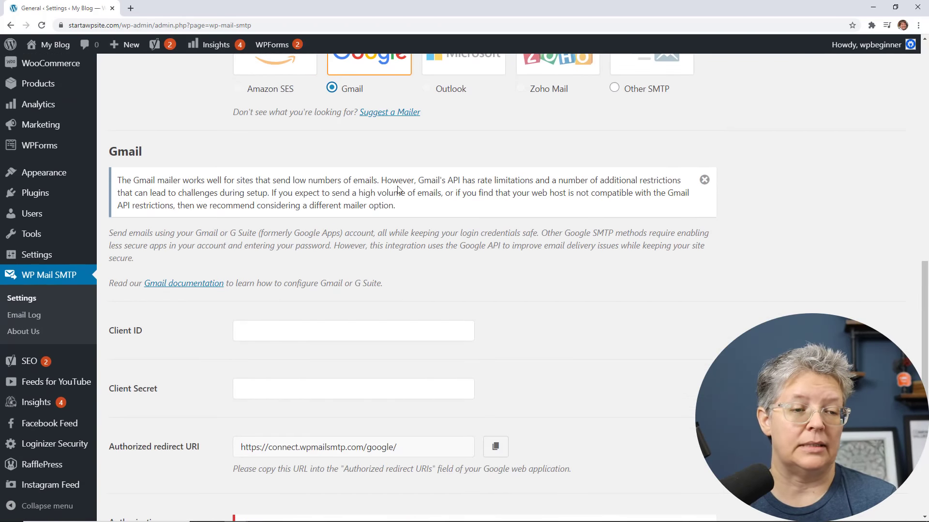
pyautogui.scroll(-2, 398, 191)
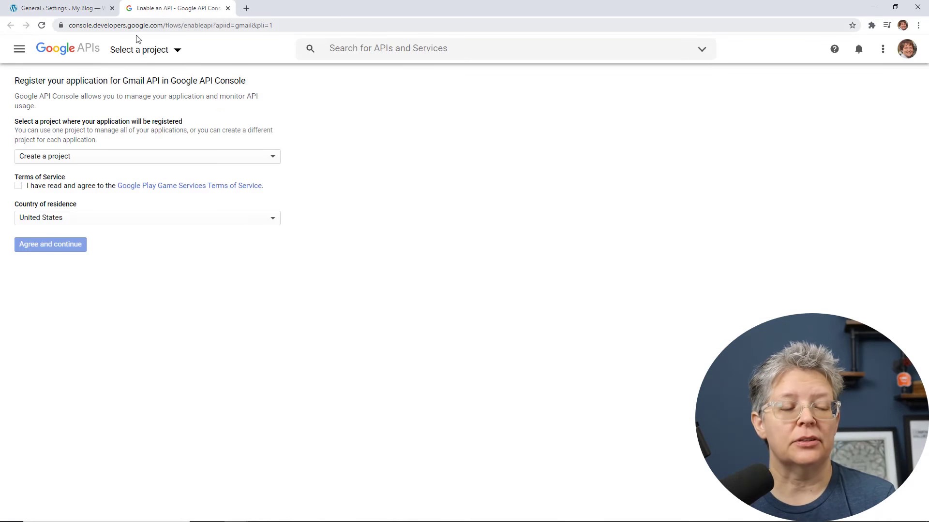
# Create a project named 'WP Mail SMTP' at console.developers.google.com
pyautogui.click(232, 25)
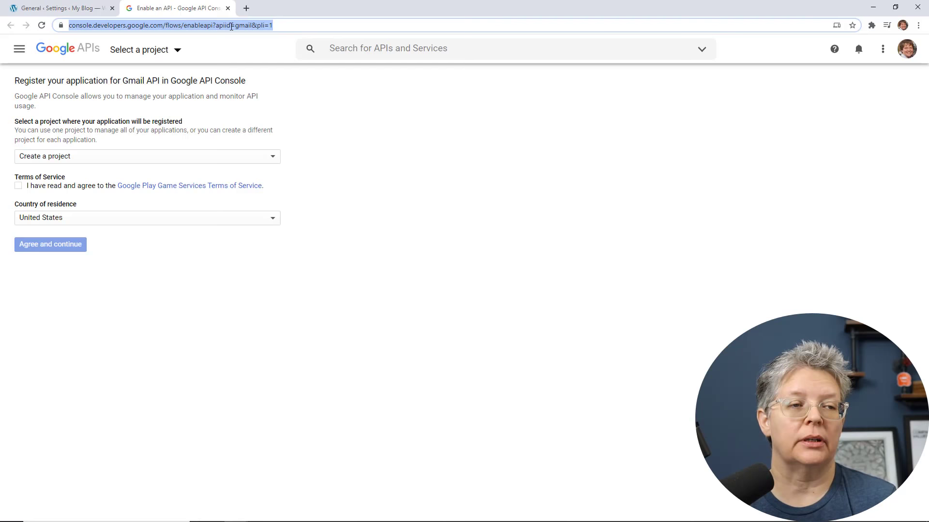
pyautogui.write('cons')
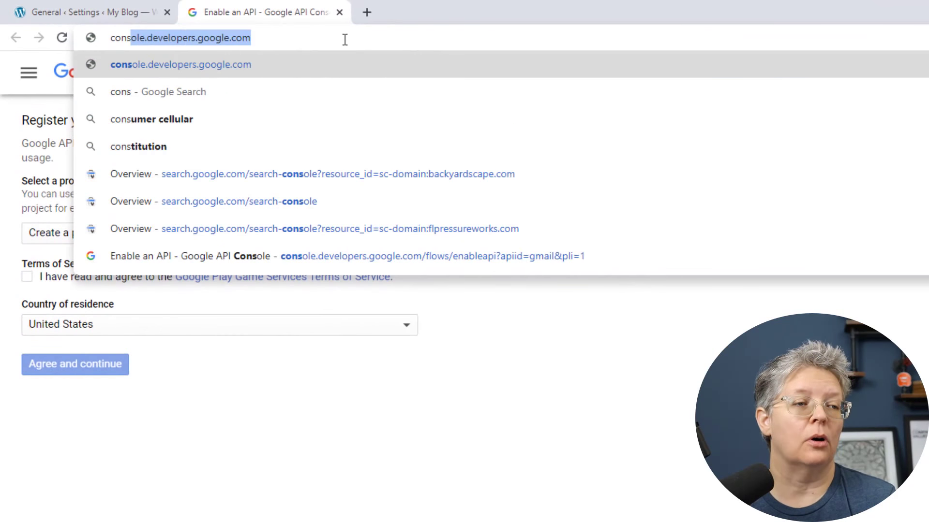
pyautogui.write('o')
pyautogui.press('Return')
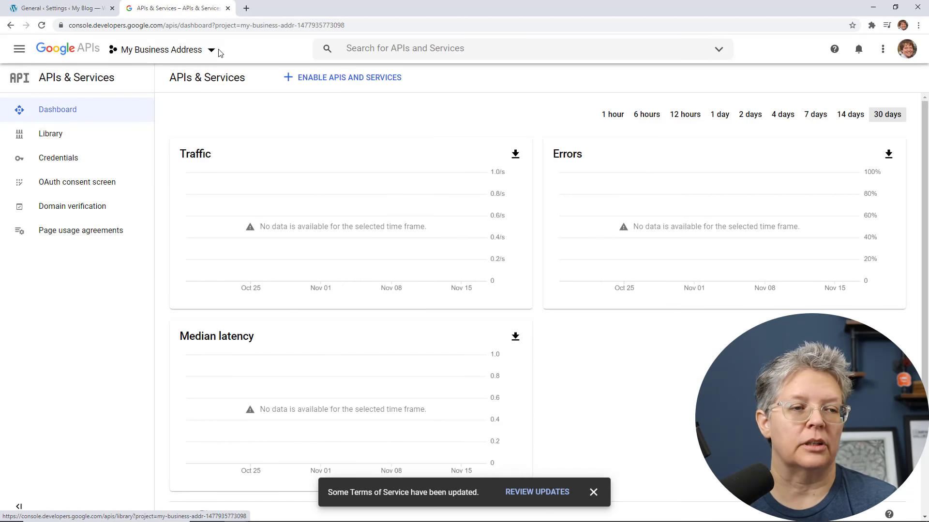
pyautogui.click(212, 51)
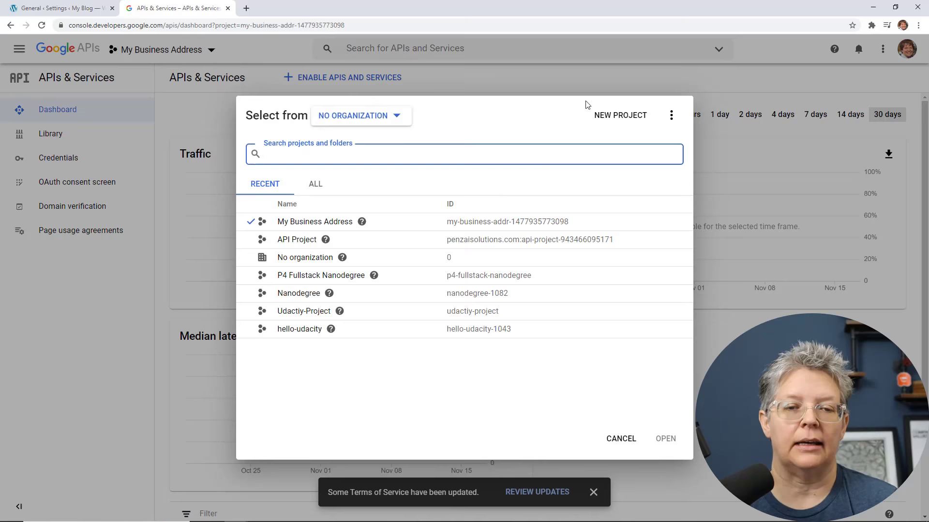
pyautogui.click(620, 115)
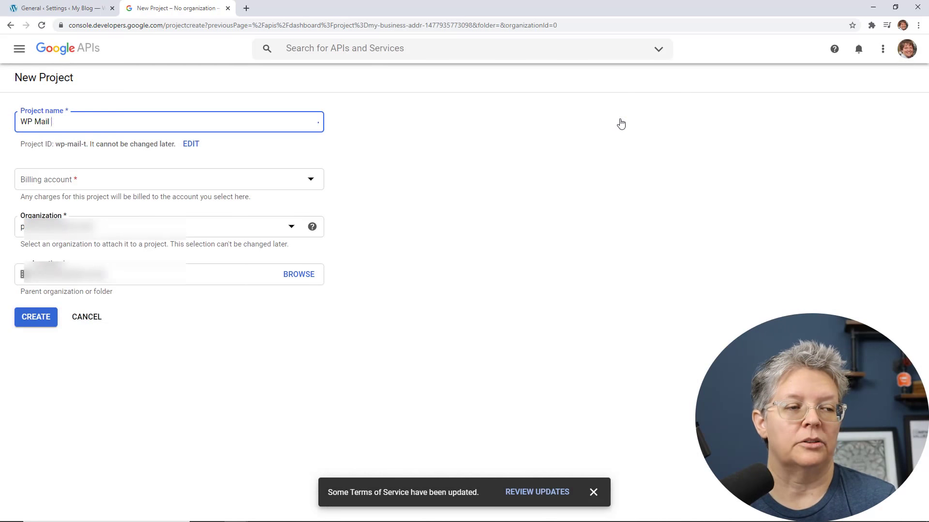
pyautogui.write('SMTP')
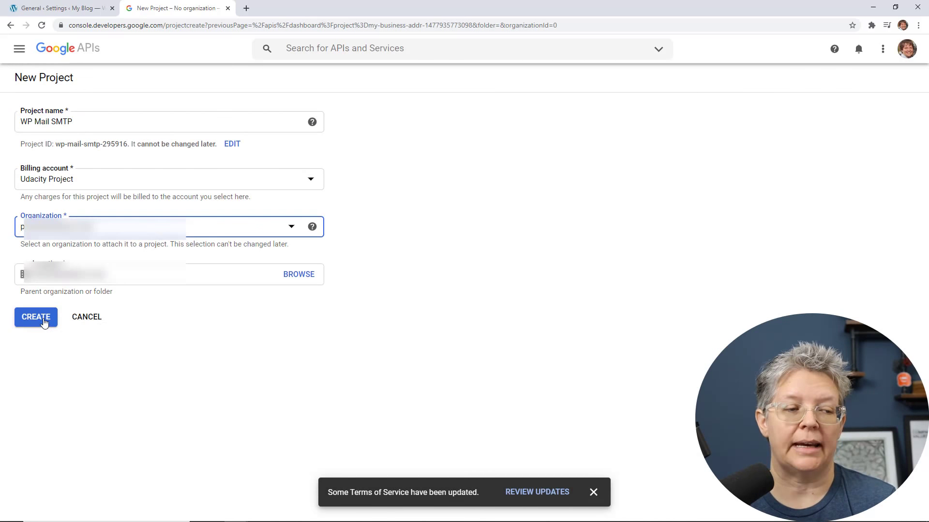
pyautogui.click(37, 317)
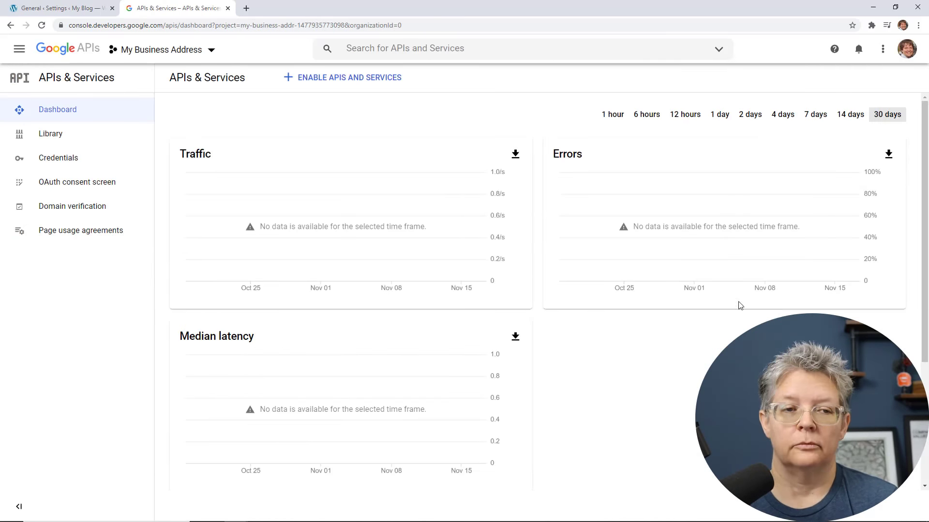
# Enable the Gmail API for the project from the API library
pyautogui.click(306, 80)
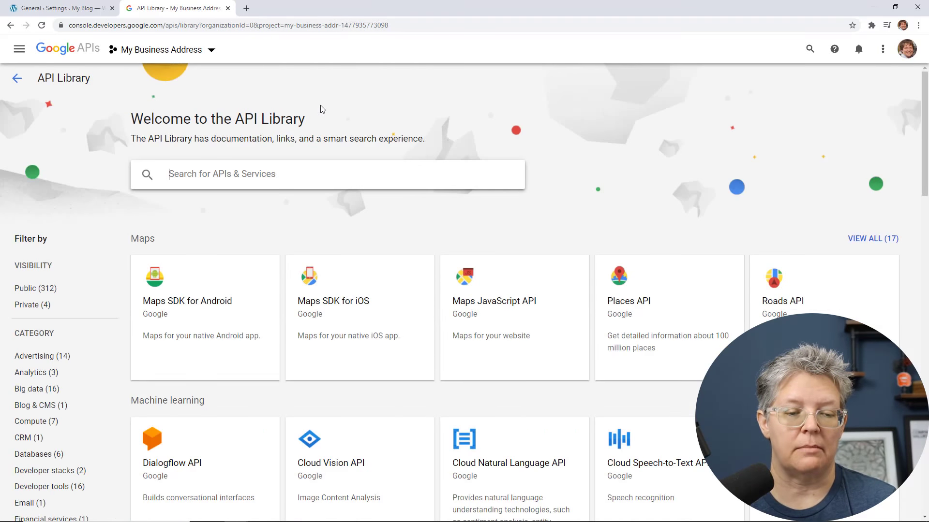
pyautogui.scroll(-5, 321, 110)
pyautogui.scroll(-1, 334, 130)
pyautogui.scroll(-2, 377, 203)
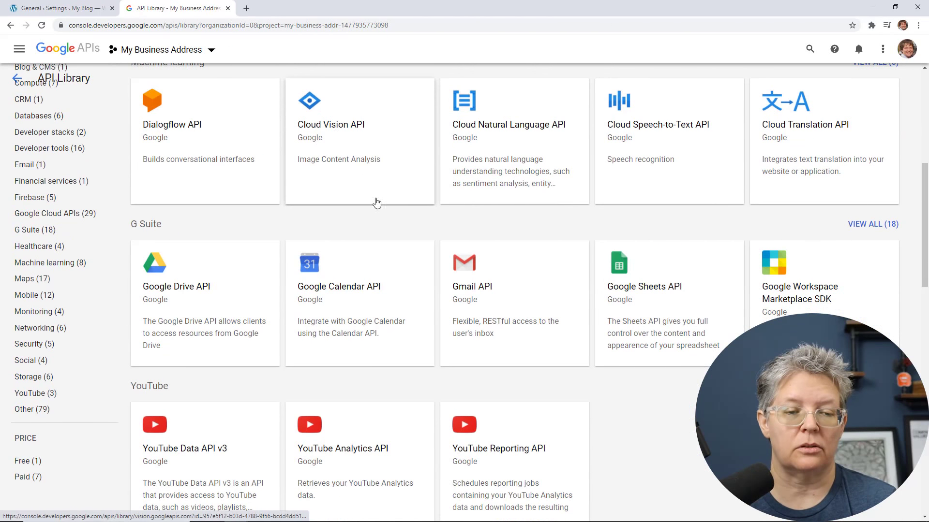
pyautogui.click(471, 283)
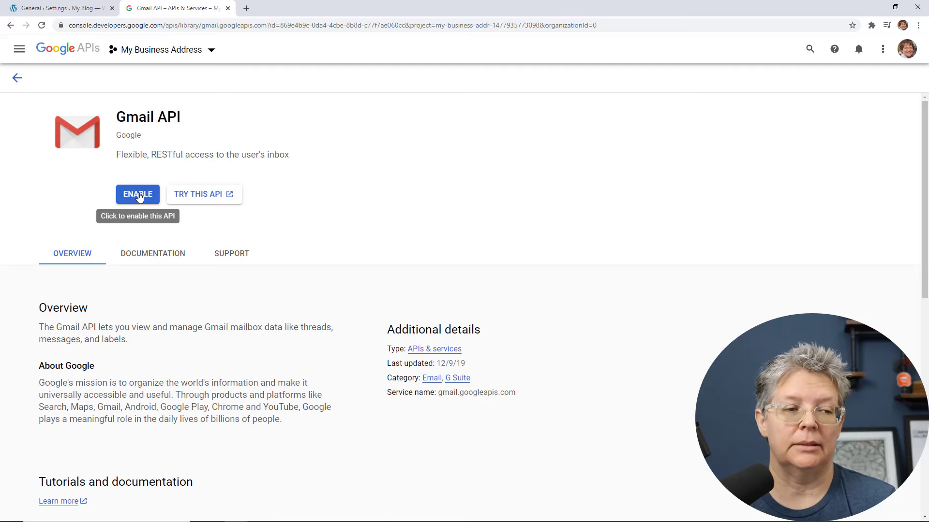
pyautogui.click(138, 194)
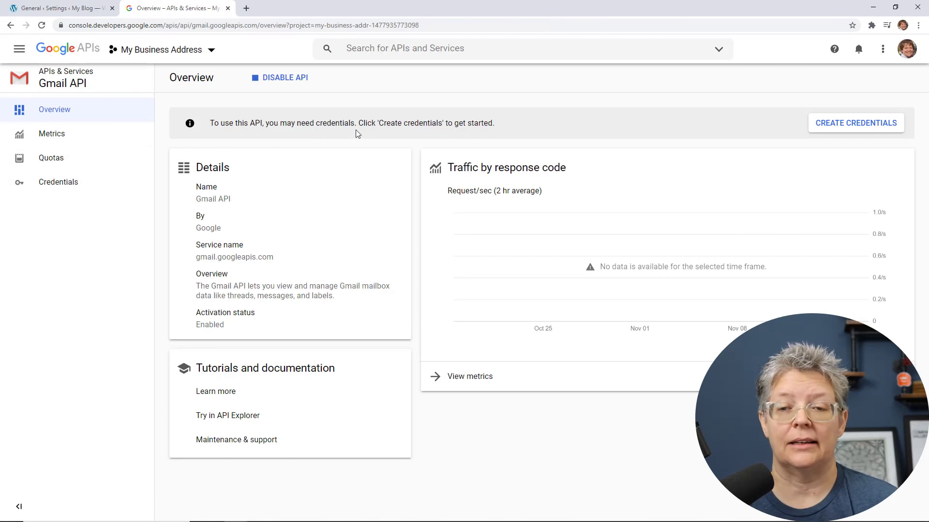
# Request Gmail API credentials for web browser (Javascript) calls accessing user data
pyautogui.click(848, 125)
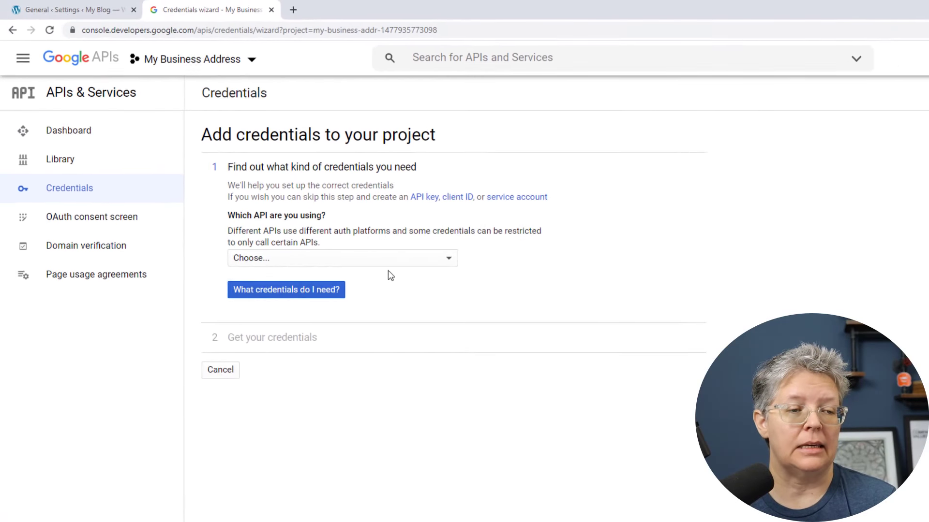
pyautogui.click(341, 272)
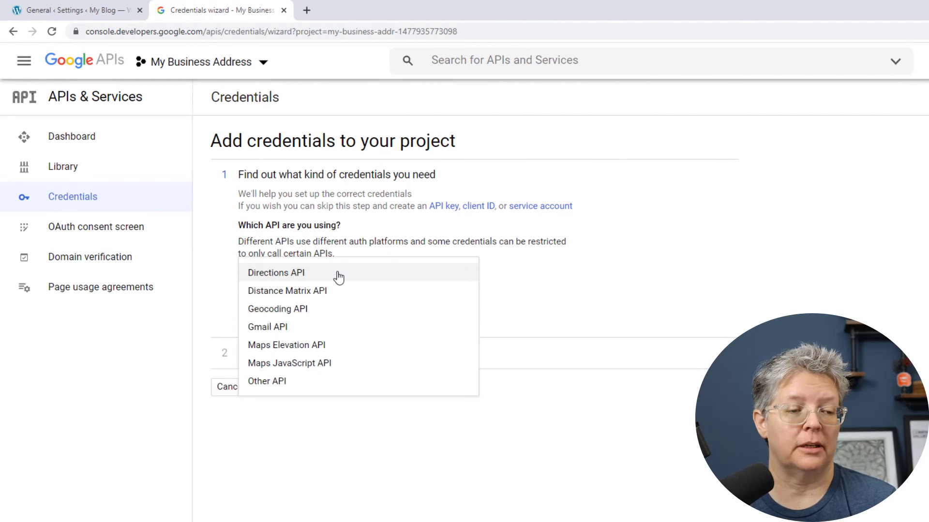
pyautogui.click(283, 327)
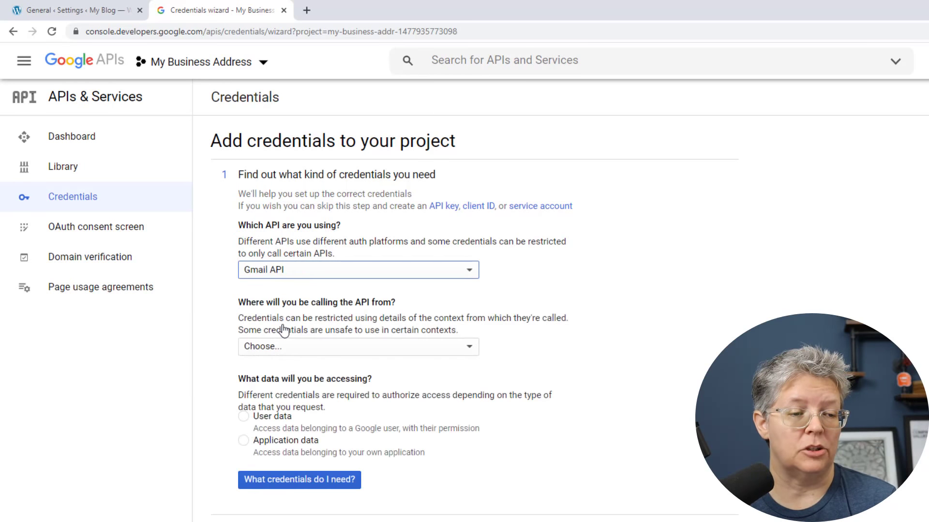
pyautogui.click(300, 352)
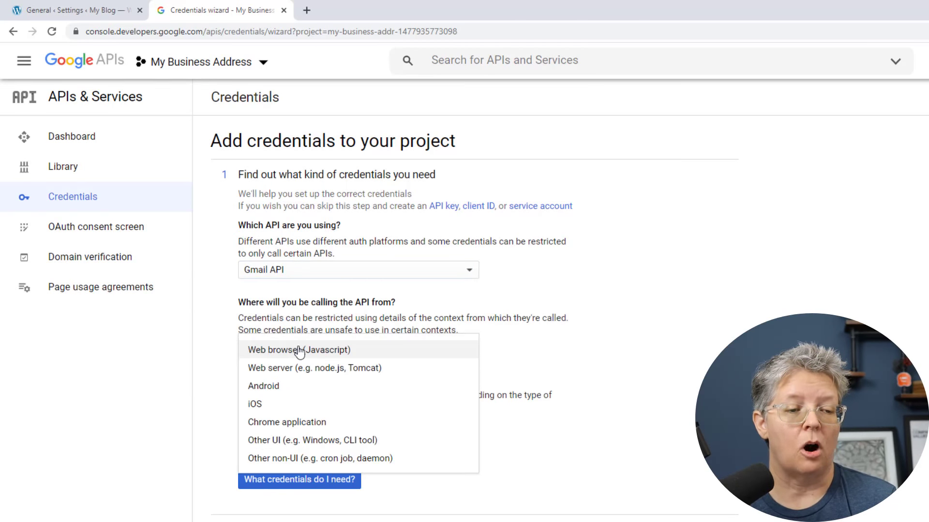
pyautogui.click(260, 352)
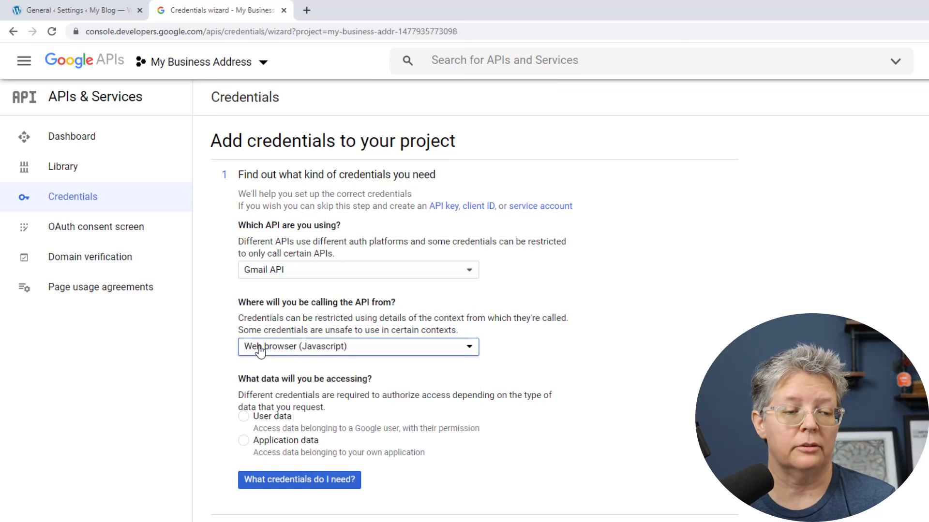
pyautogui.click(244, 417)
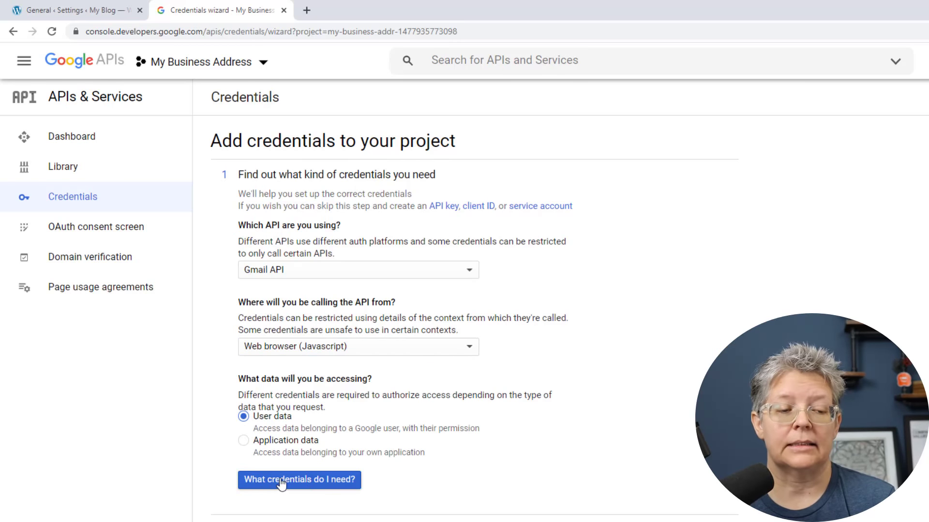
pyautogui.click(282, 483)
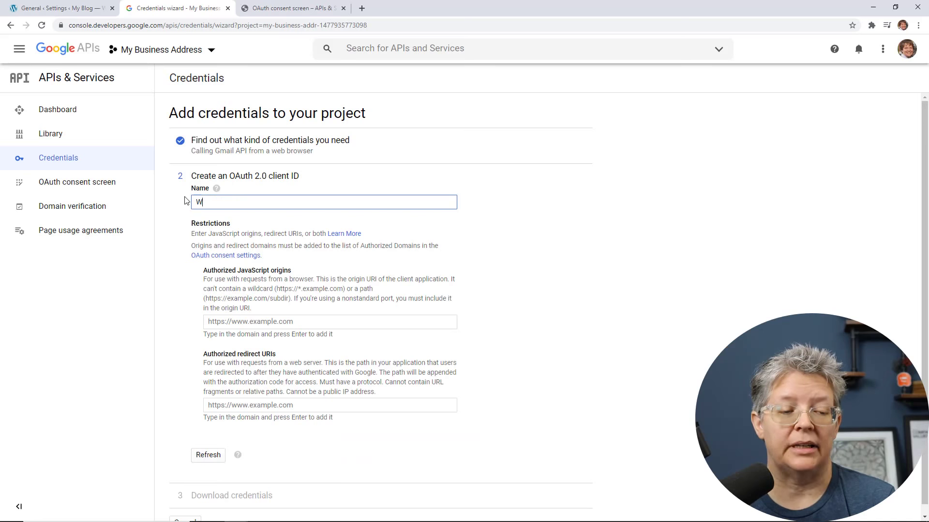
pyautogui.write('WP M')
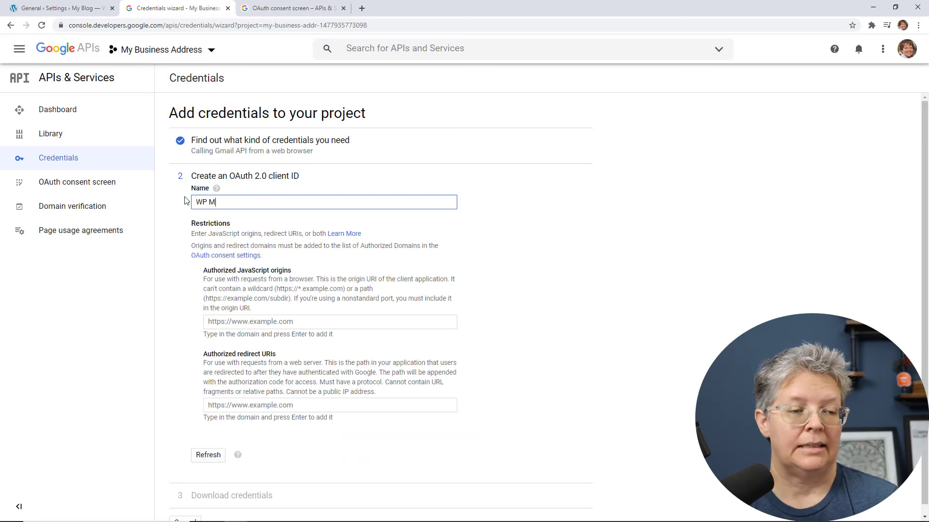
pyautogui.write('ail SMTP')
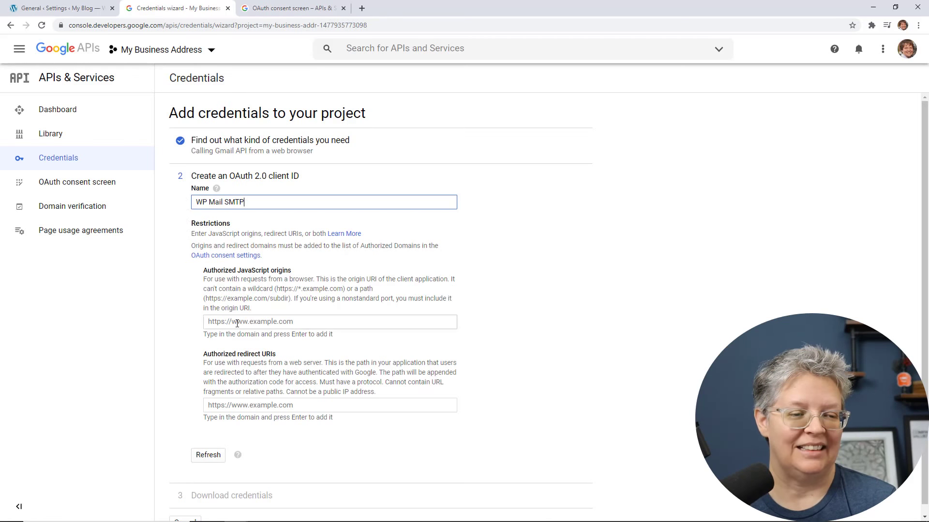
# Add the site address as an allowed JavaScript origin and copy the plugin's redirect URI
pyautogui.click(237, 323)
pyautogui.write('https:')
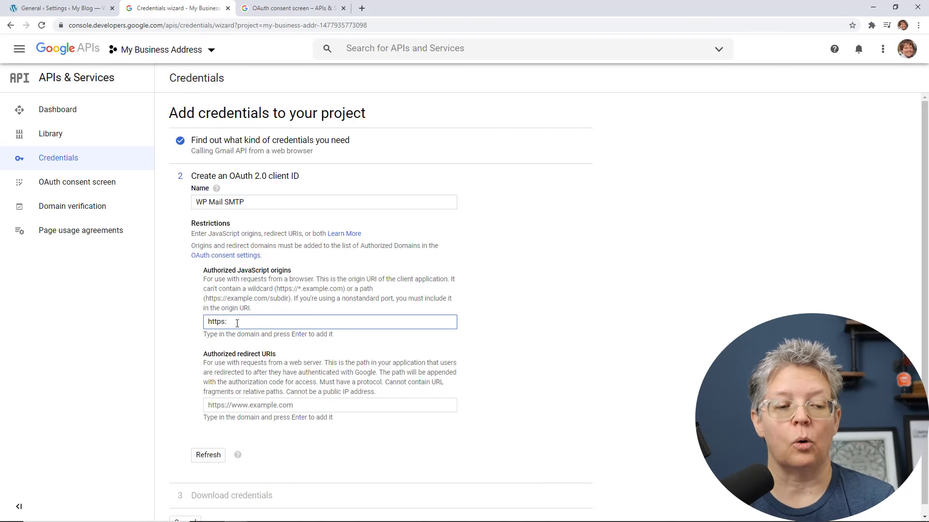
pyautogui.write('//startawpbite.com')
pyautogui.press('Return')
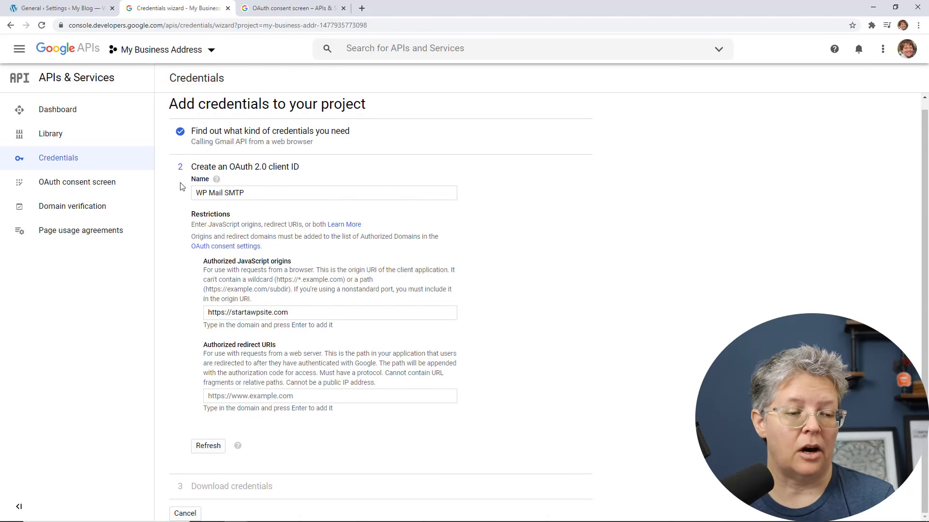
pyautogui.click(58, 8)
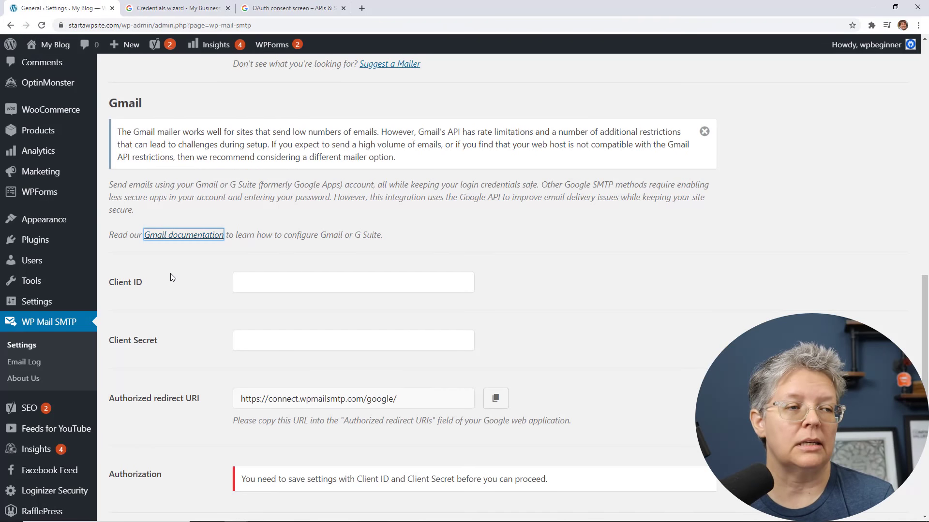
pyautogui.scroll(-1, 170, 274)
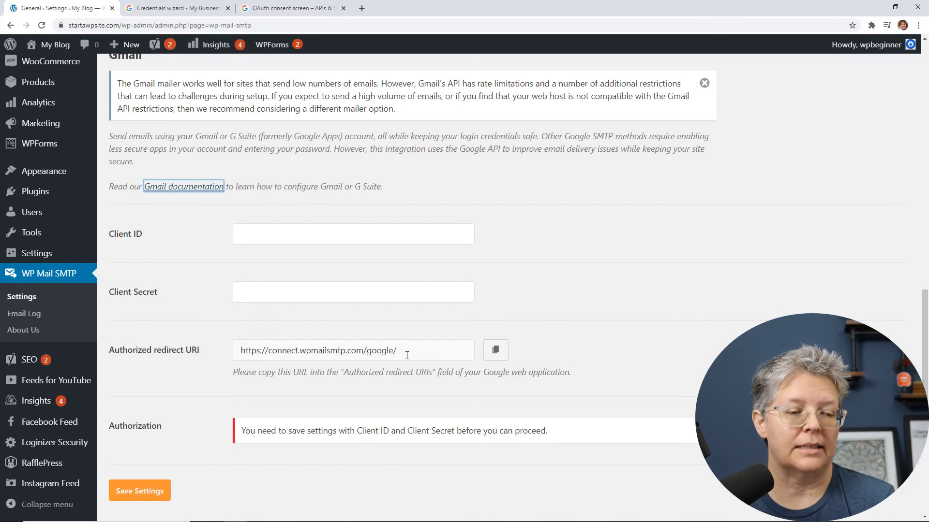
pyautogui.moveTo(406, 354); pyautogui.dragTo(280, 351)
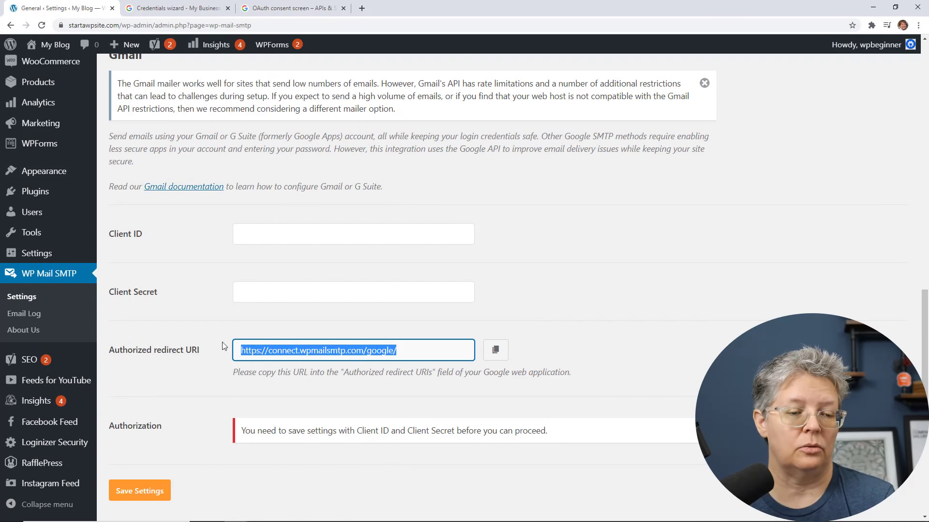
pyautogui.rightClick(266, 353)
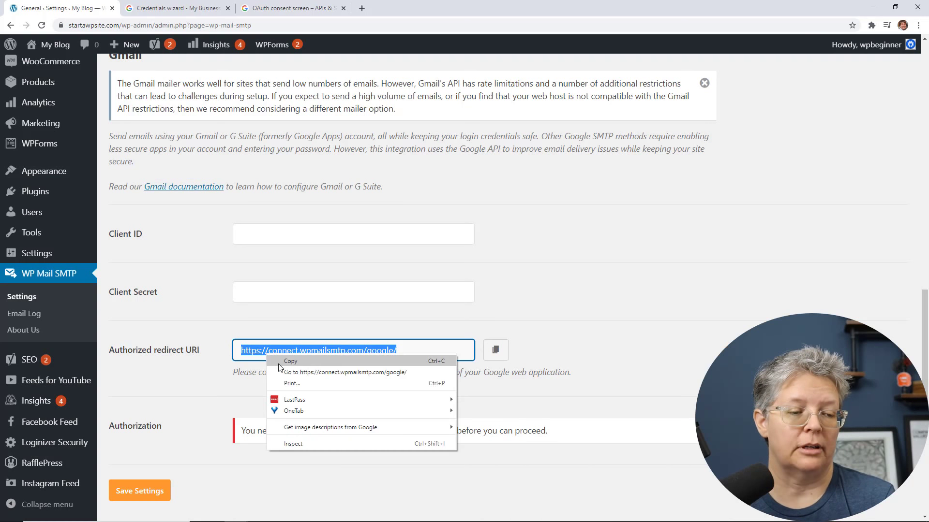
pyautogui.click(286, 361)
# Add the copied redirect URI to Authorized redirect URIs and refresh
pyautogui.click(178, 8)
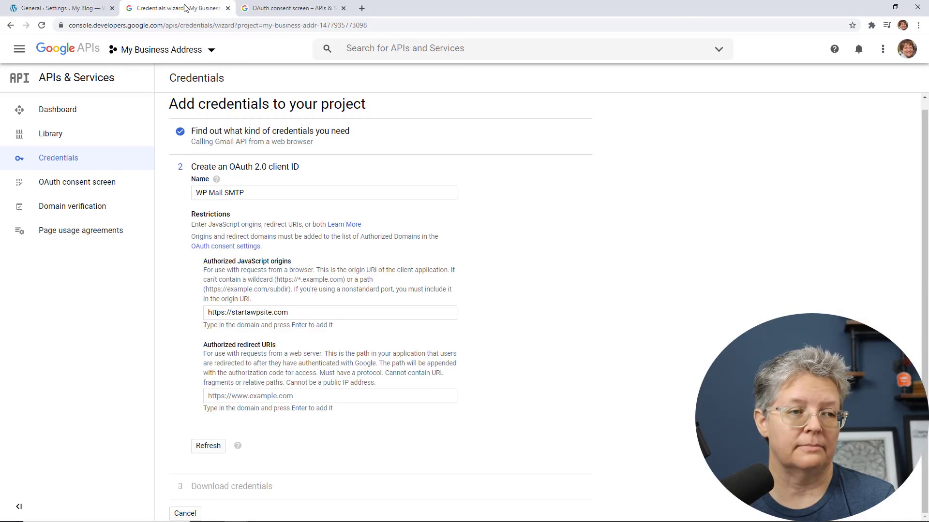
pyautogui.click(235, 395)
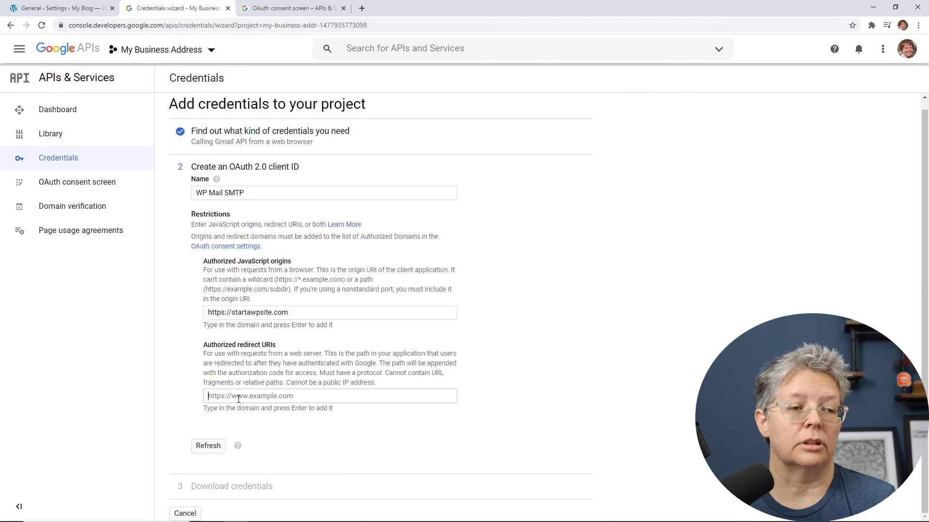
pyautogui.rightClick(237, 395)
pyautogui.click(262, 281)
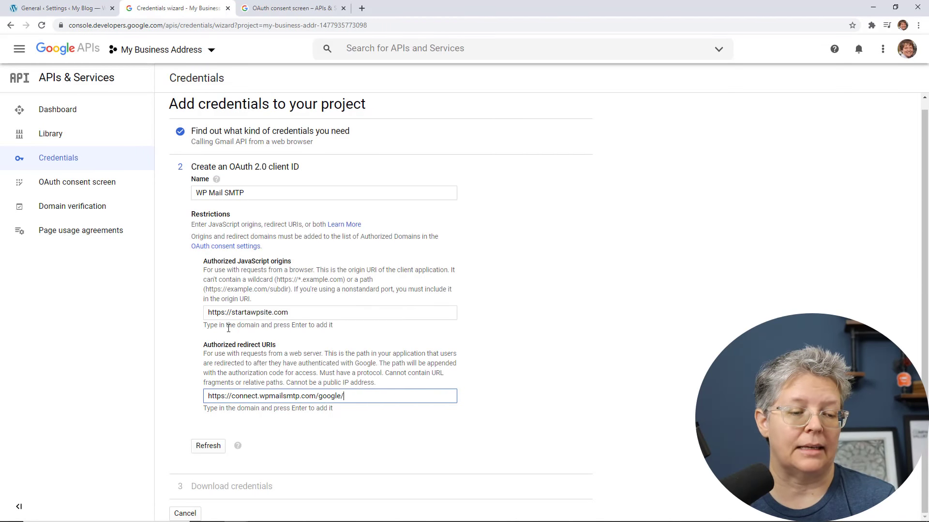
pyautogui.click(208, 446)
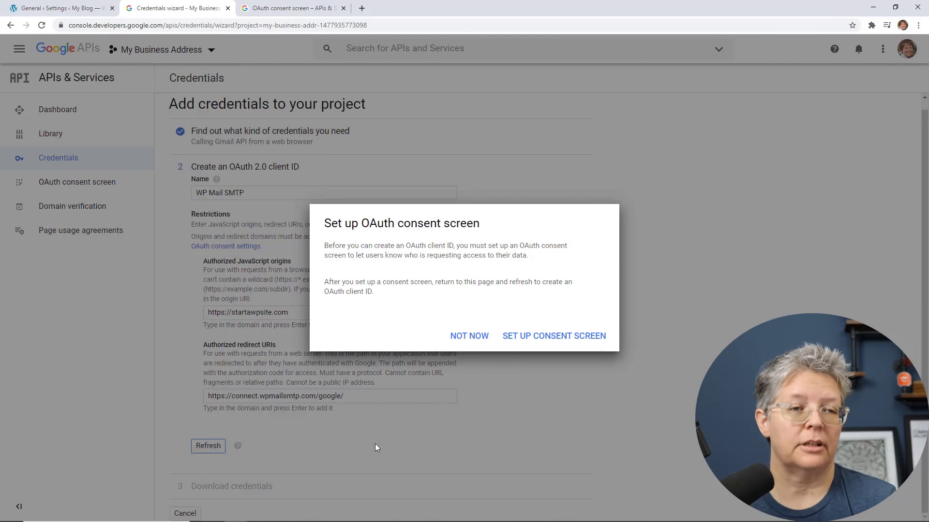
# Register an External consent-screen app named WP Mail SMTP with a user support email
pyautogui.click(543, 341)
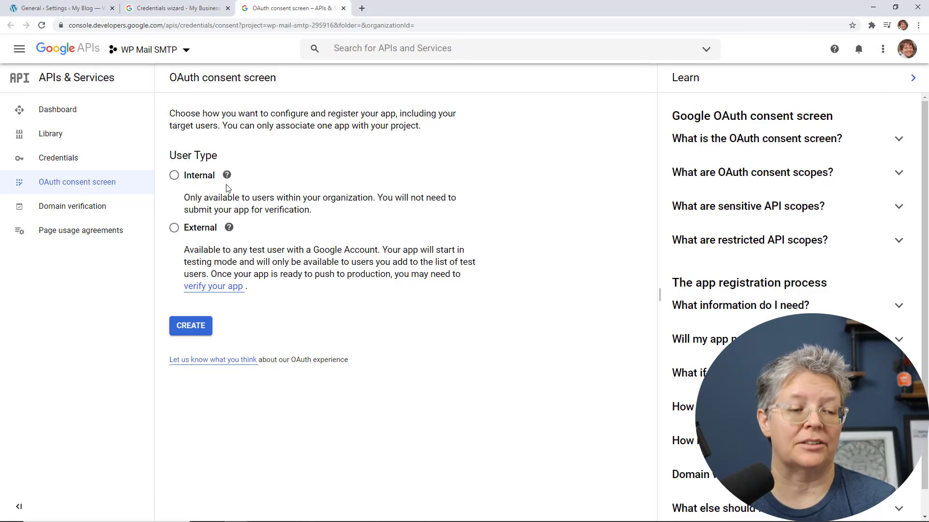
pyautogui.click(174, 227)
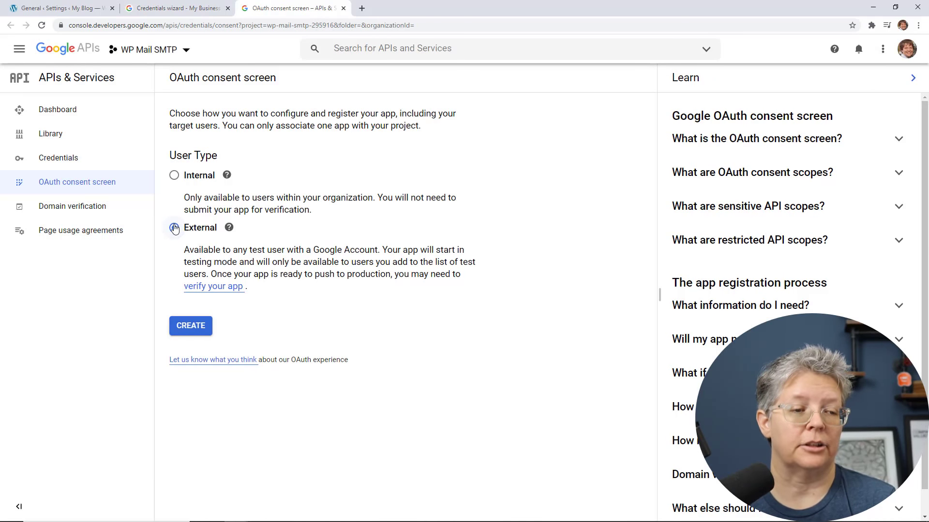
pyautogui.click(190, 325)
pyautogui.click(225, 236)
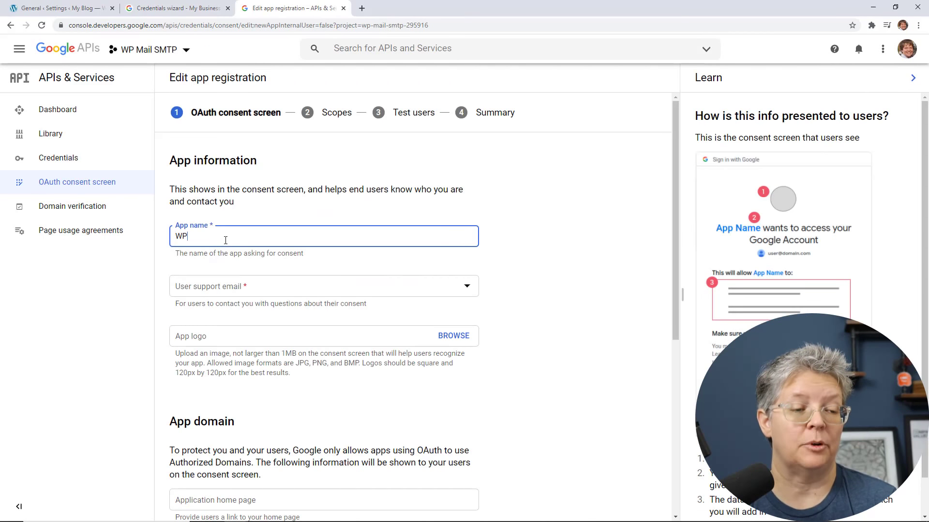
pyautogui.write('WP Mail ST')
pyautogui.click(224, 285)
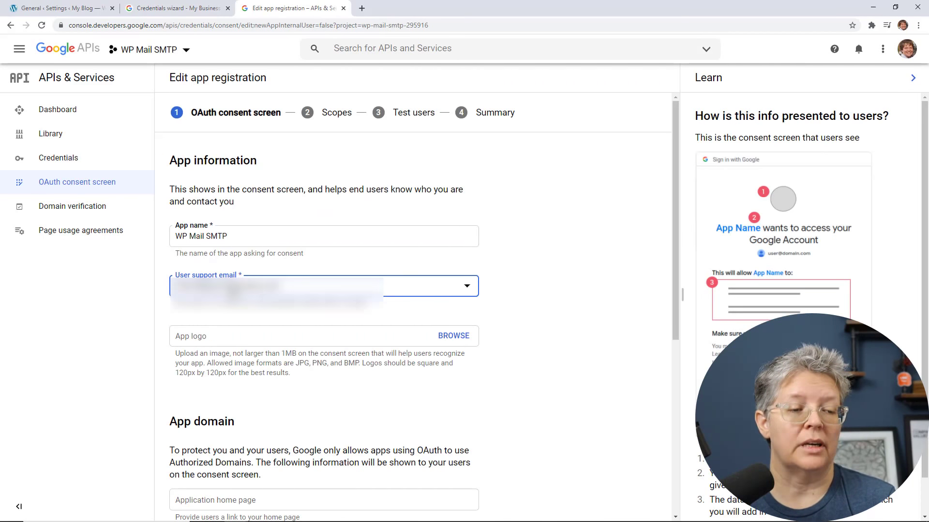
pyautogui.scroll(-4, 219, 306)
pyautogui.scroll(-2, 211, 336)
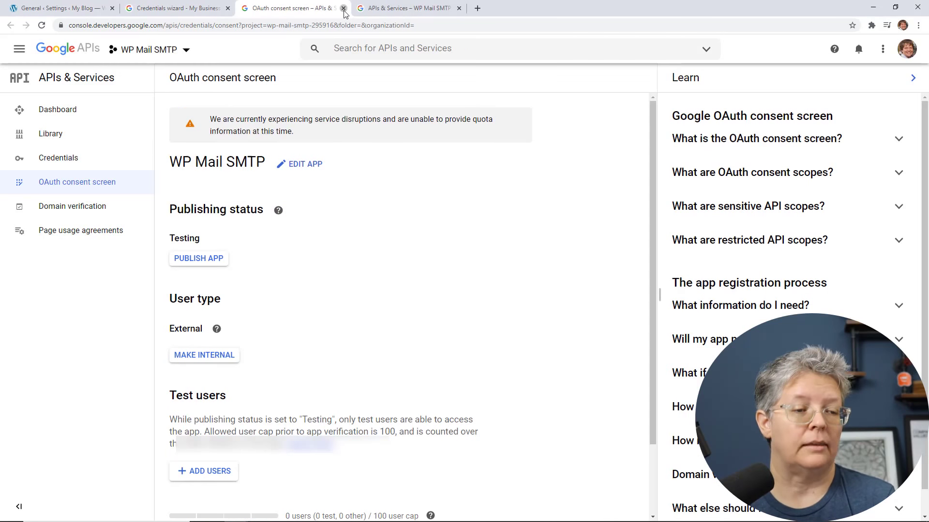
# Publish the consent-screen app to production and create the OAuth client ID
pyautogui.click(199, 258)
pyautogui.click(599, 342)
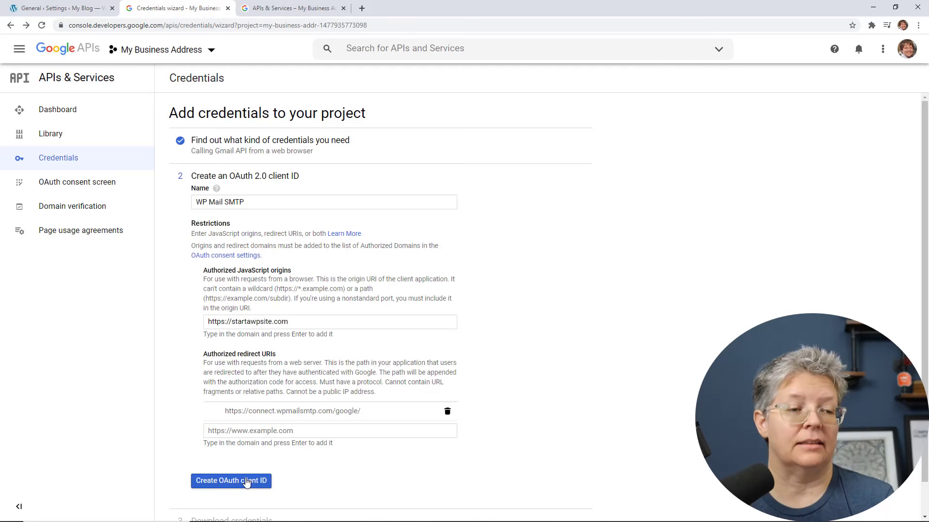
pyautogui.click(231, 480)
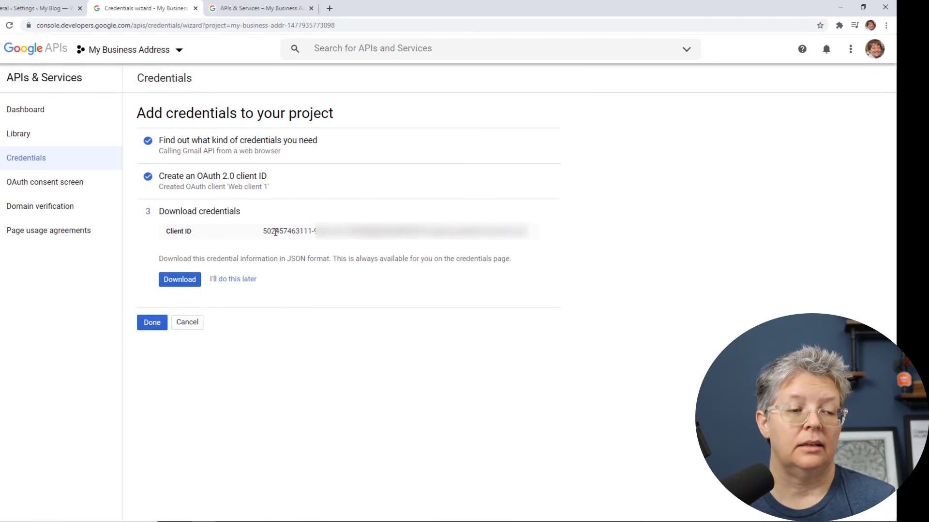
# Copy the OAuth Client ID into WP Mail SMTP's Client ID field
pyautogui.tripleClick(274, 231)
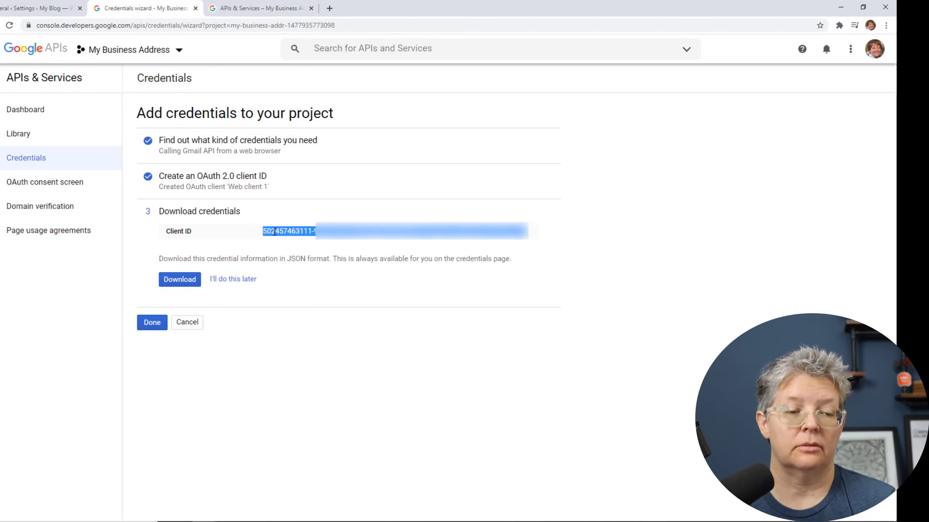
pyautogui.rightClick(282, 231)
pyautogui.click(290, 242)
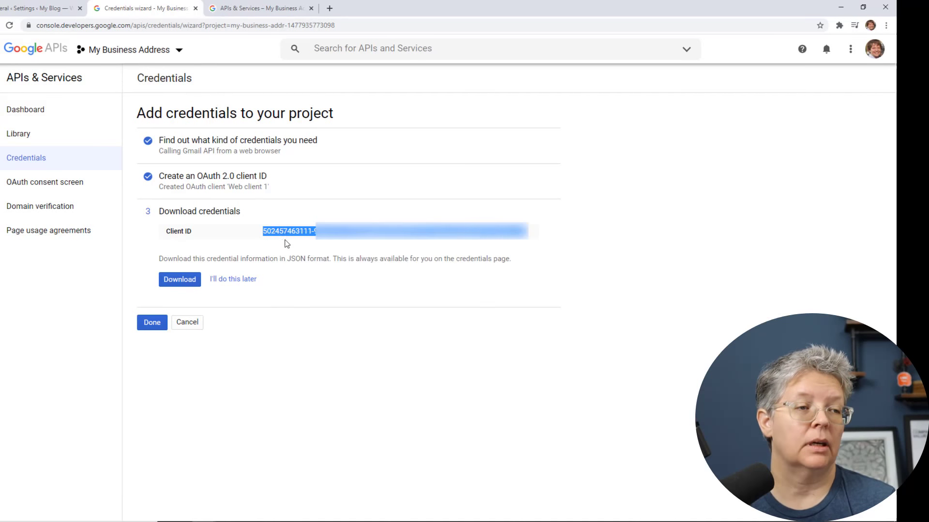
pyautogui.click(49, 8)
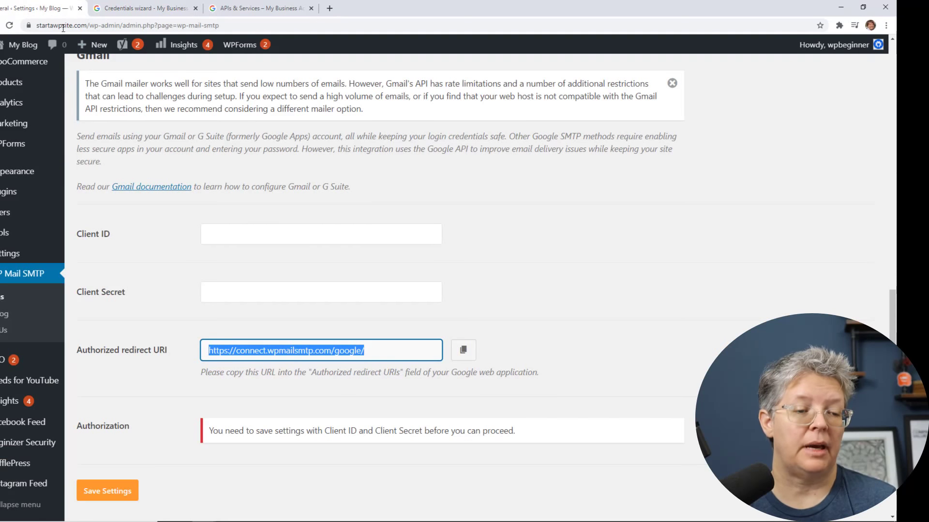
pyautogui.click(231, 238)
pyautogui.rightClick(231, 239)
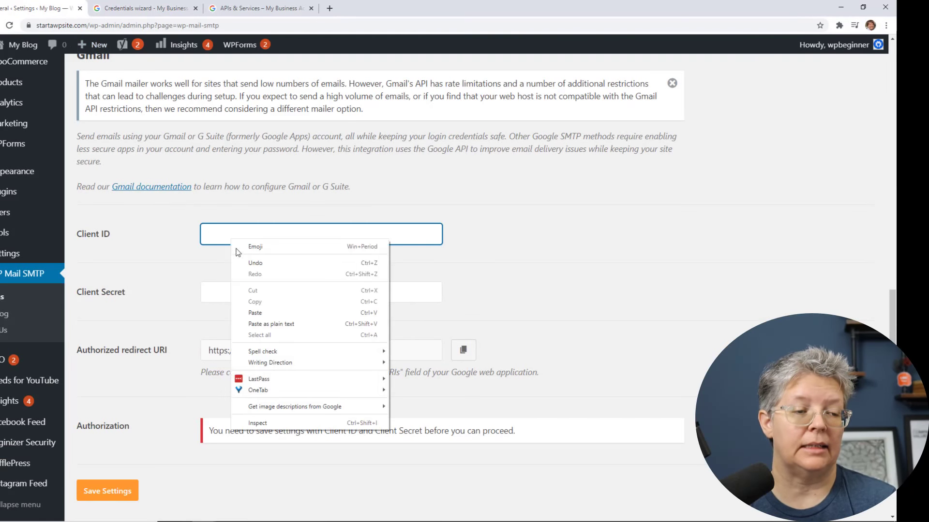
pyautogui.click(254, 309)
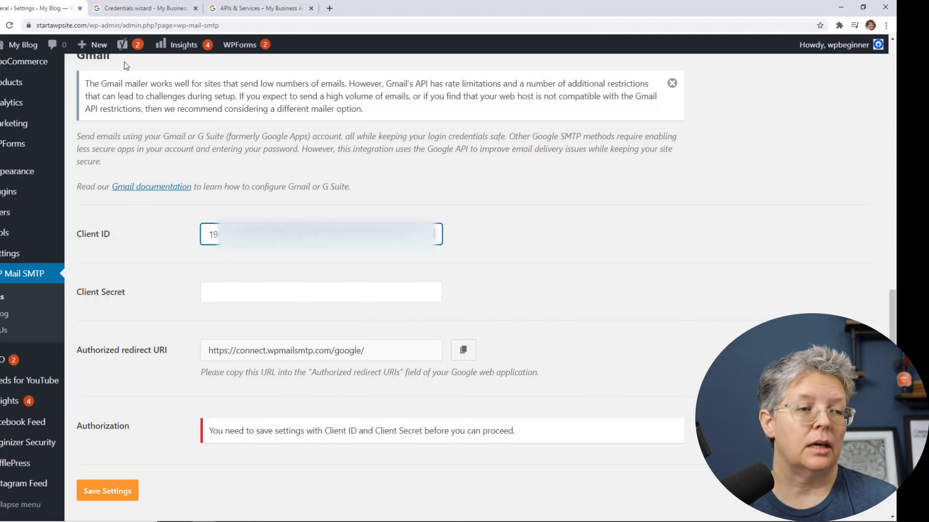
pyautogui.click(128, 9)
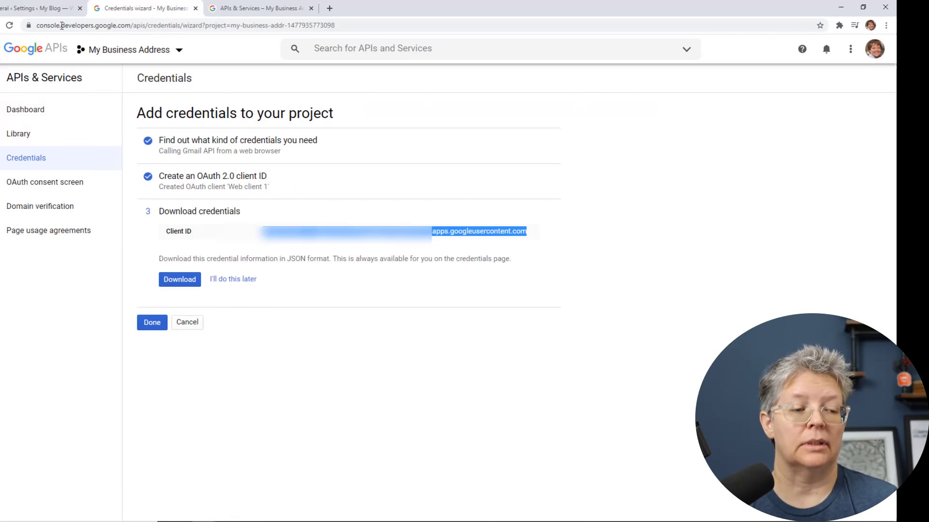
# Finish the wizard and copy the client secret from the WP Mail SMTP client's details
pyautogui.click(184, 323)
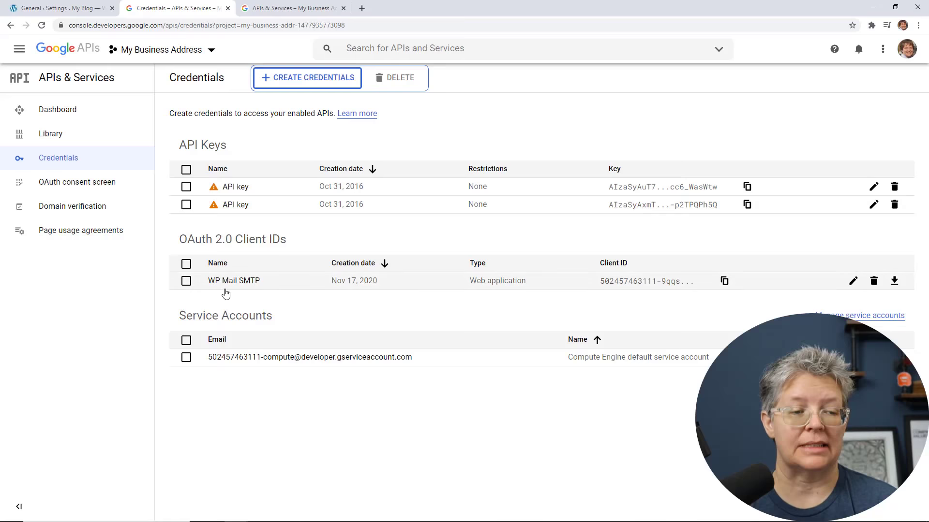
pyautogui.click(854, 282)
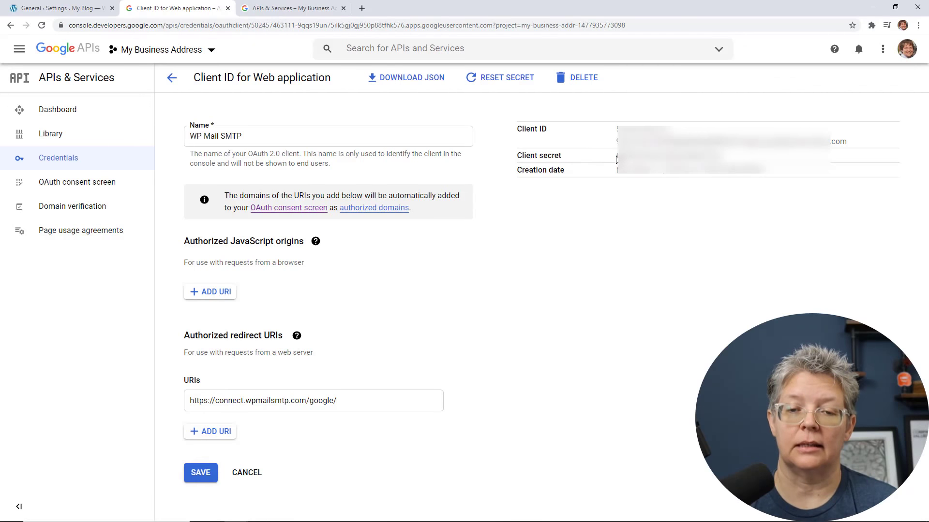
pyautogui.moveTo(616, 155); pyautogui.dragTo(722, 158)
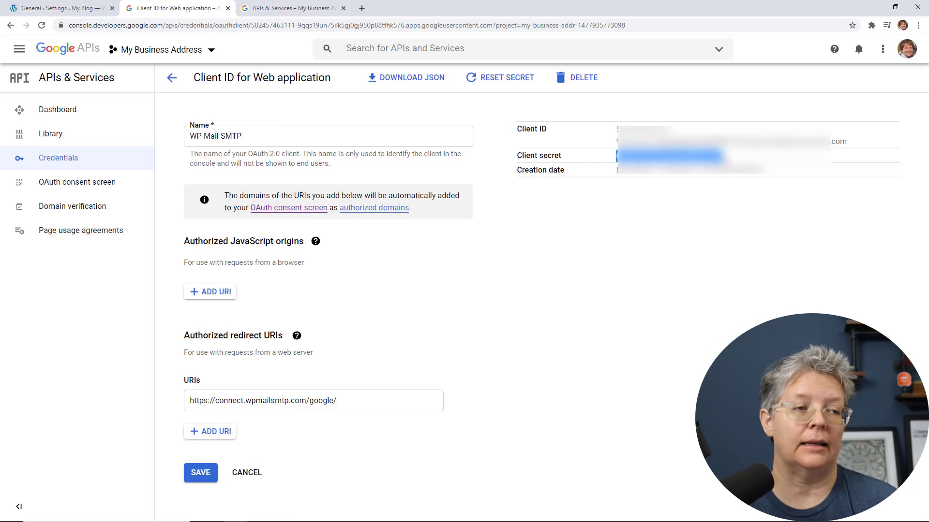
pyautogui.hotkey('ctrl', 'c')
# Paste the client secret into WP Mail SMTP and save the Gmail settings
pyautogui.click(58, 8)
pyautogui.click(353, 292)
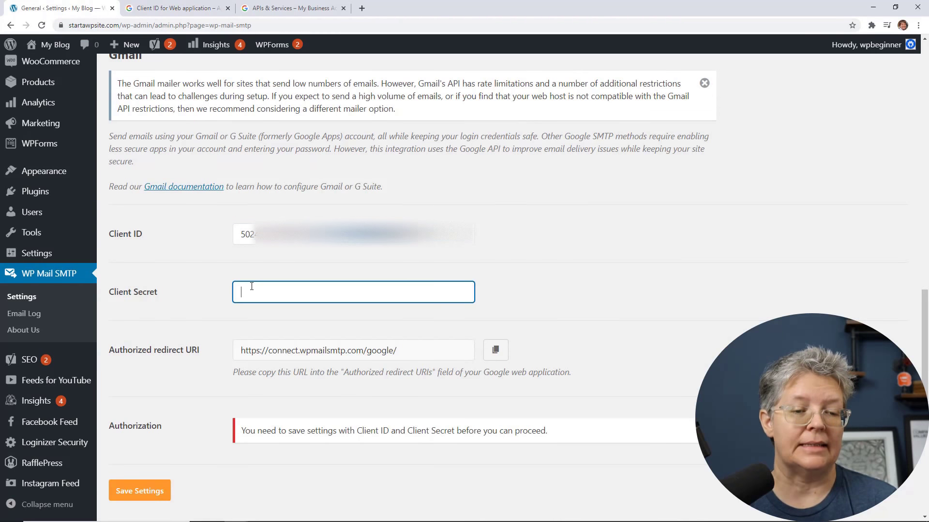
pyautogui.rightClick(252, 285)
pyautogui.click(276, 377)
pyautogui.scroll(-5, 195, 379)
pyautogui.scroll(-3, 195, 379)
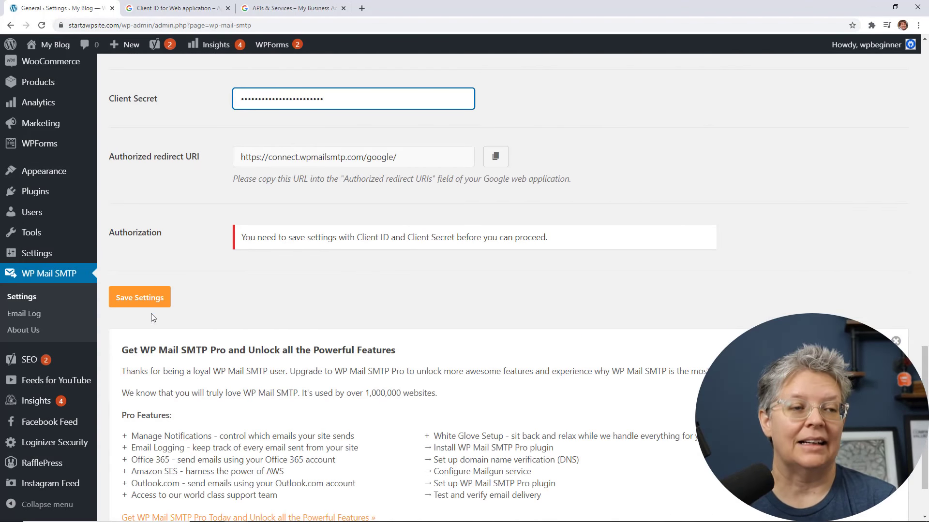
pyautogui.click(141, 298)
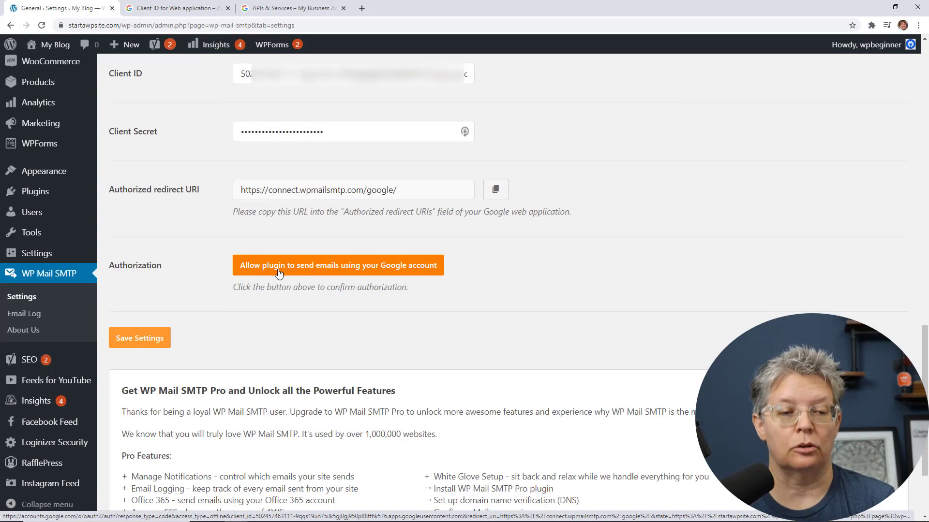
# Authorize the plugin to send emails through the chosen Google account
pyautogui.click(279, 274)
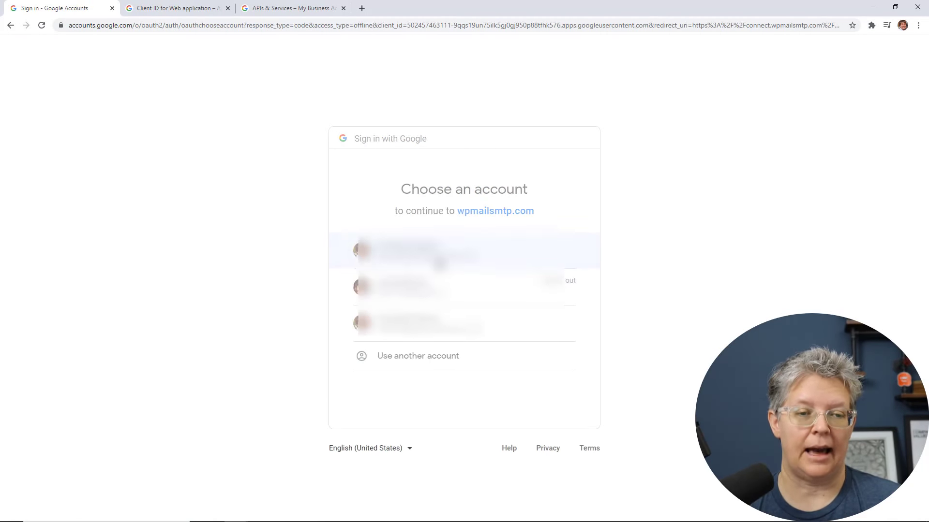
pyautogui.click(435, 250)
pyautogui.click(532, 331)
pyautogui.click(537, 407)
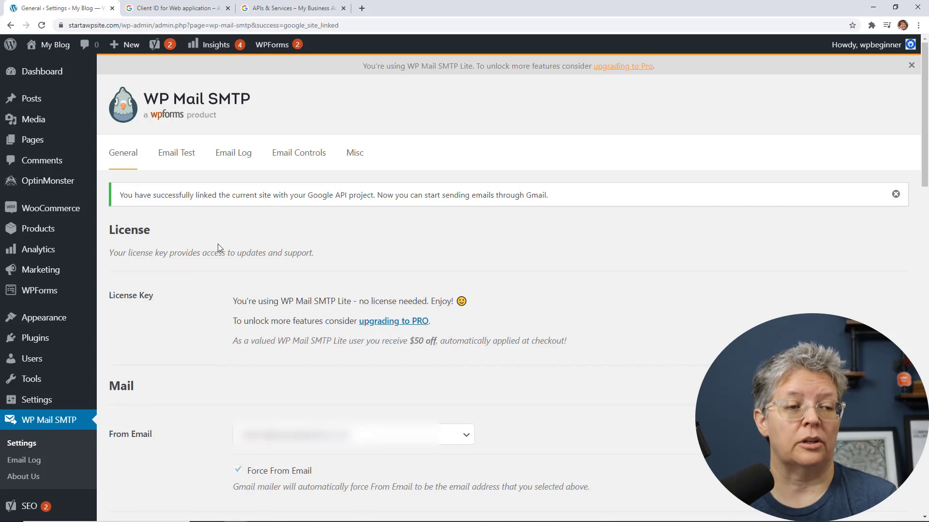
# Send a test email from WP Mail SMTP's Email Test tab
pyautogui.click(176, 152)
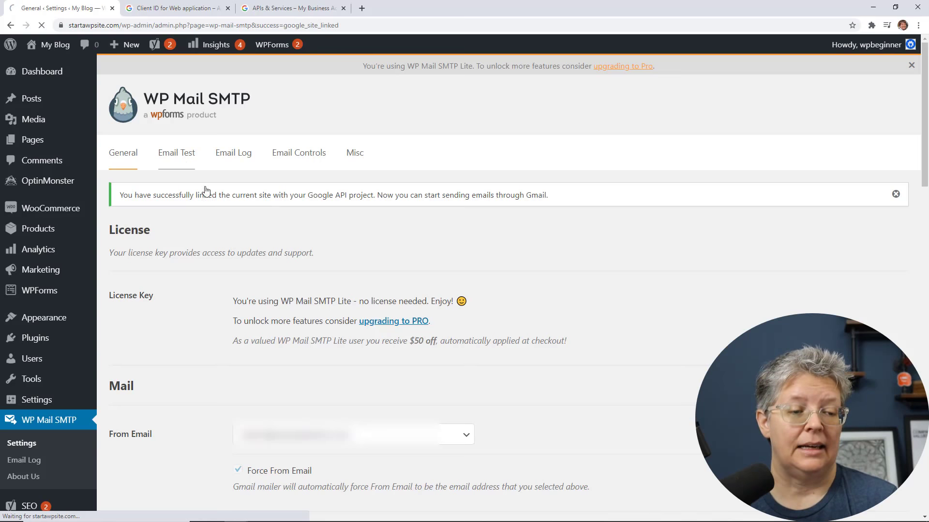
pyautogui.click(135, 385)
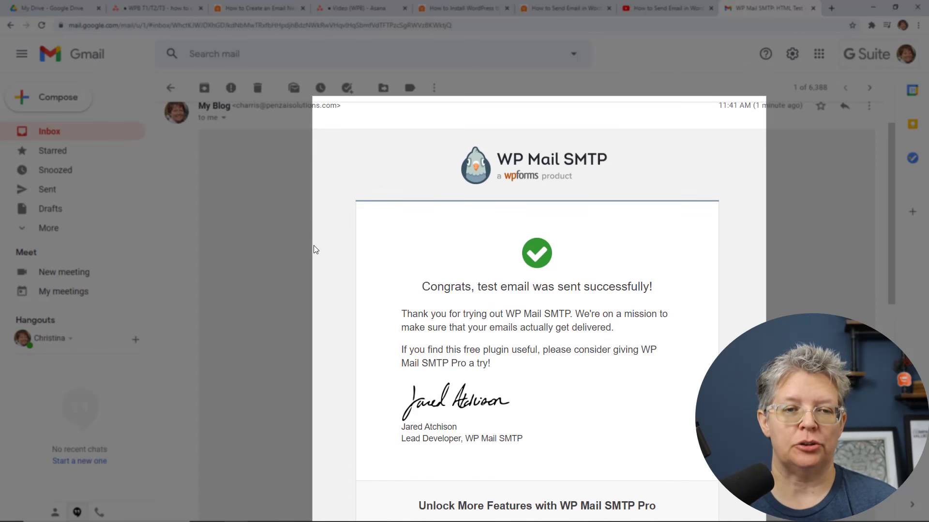
pyautogui.scroll(-2, 313, 246)
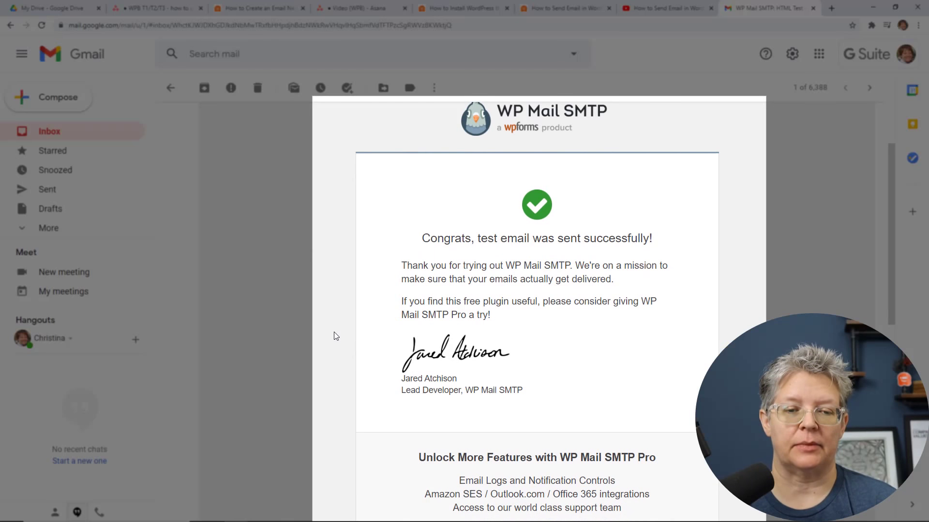
pyautogui.scroll(-3, 334, 327)
pyautogui.scroll(-2, 334, 327)
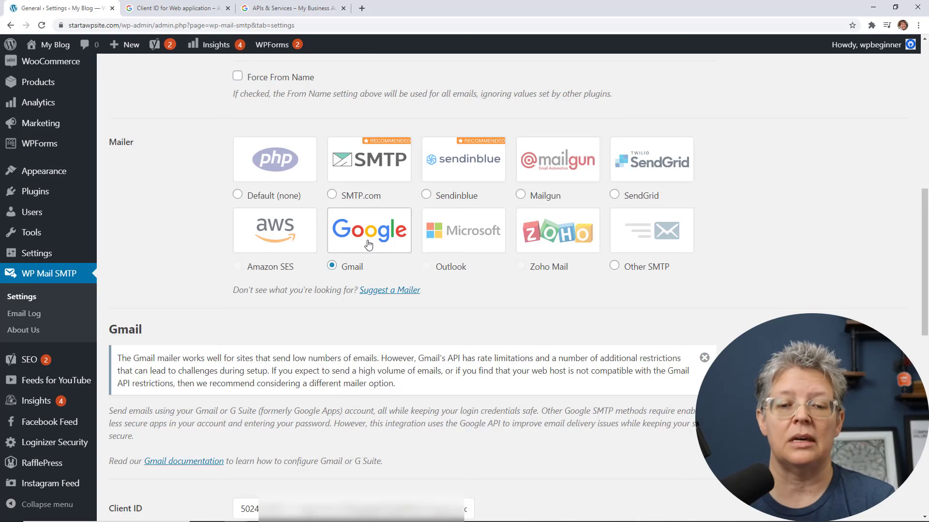
# Switch the mailer to Other SMTP using SSL encryption
pyautogui.click(651, 266)
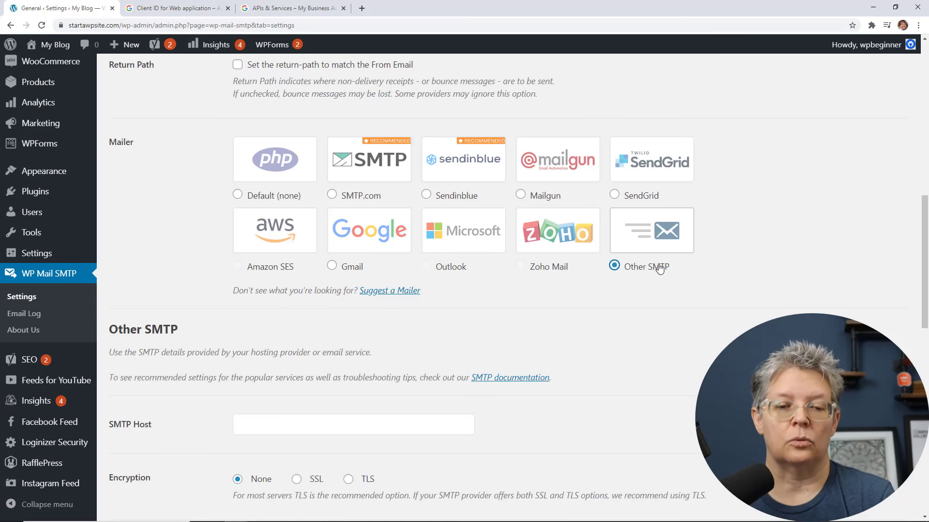
pyautogui.scroll(-3, 637, 270)
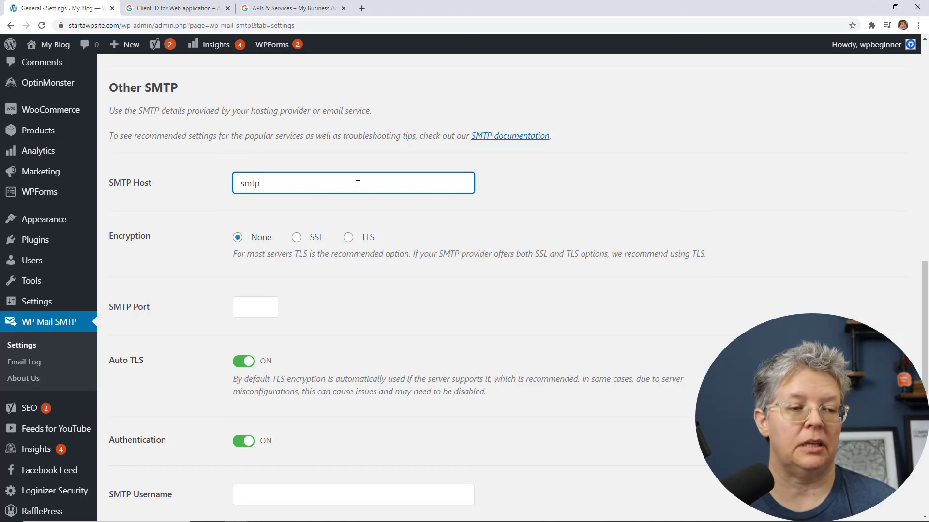
pyautogui.click(297, 237)
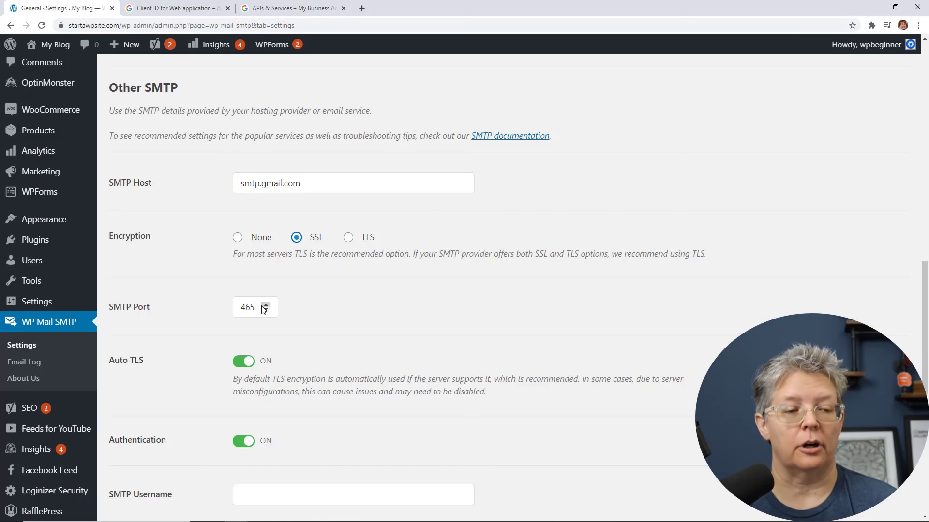
pyautogui.moveTo(256, 307)
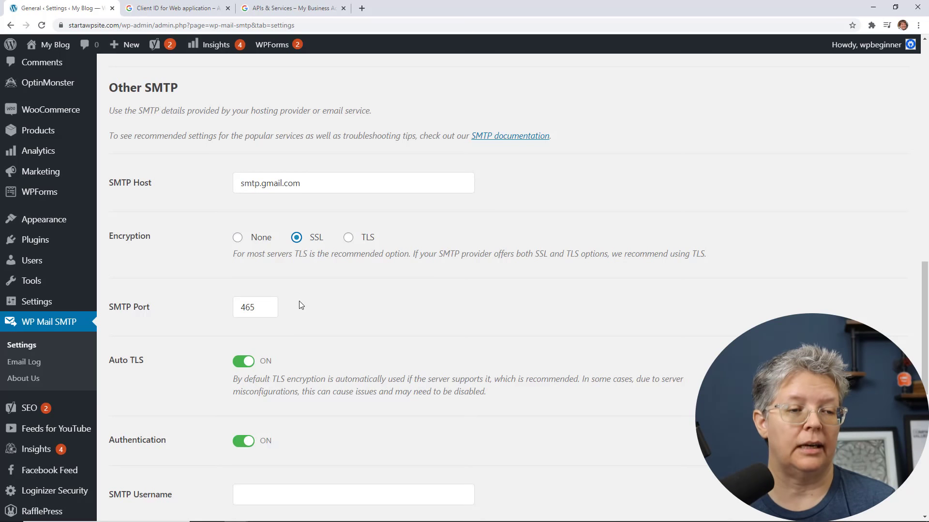
pyautogui.scroll(-2, 299, 304)
pyautogui.scroll(-1, 299, 304)
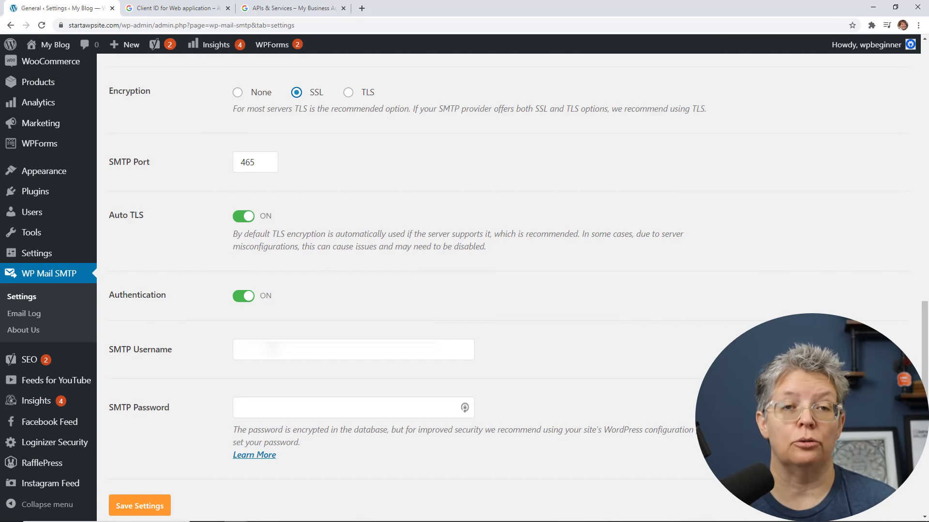
# Enter the SMTP username and password, then save the Other SMTP settings
pyautogui.click(352, 349)
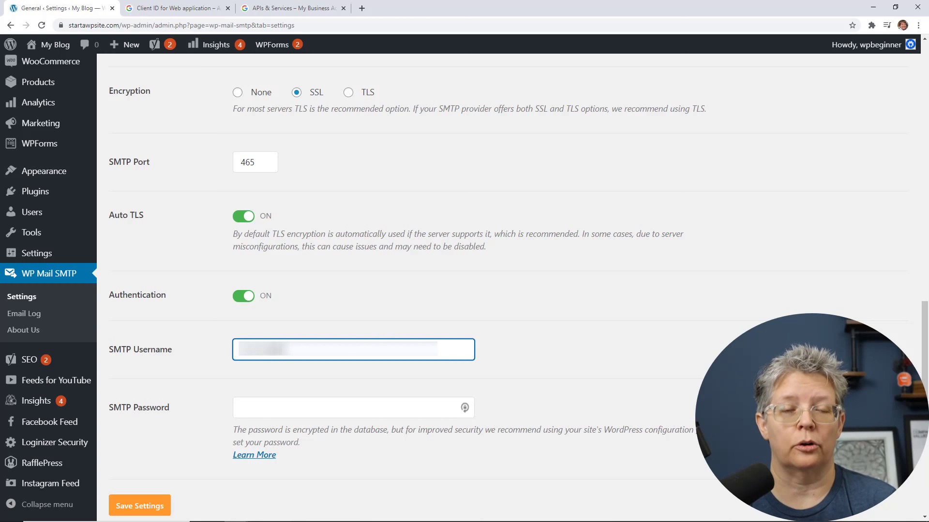
pyautogui.press('Tab')
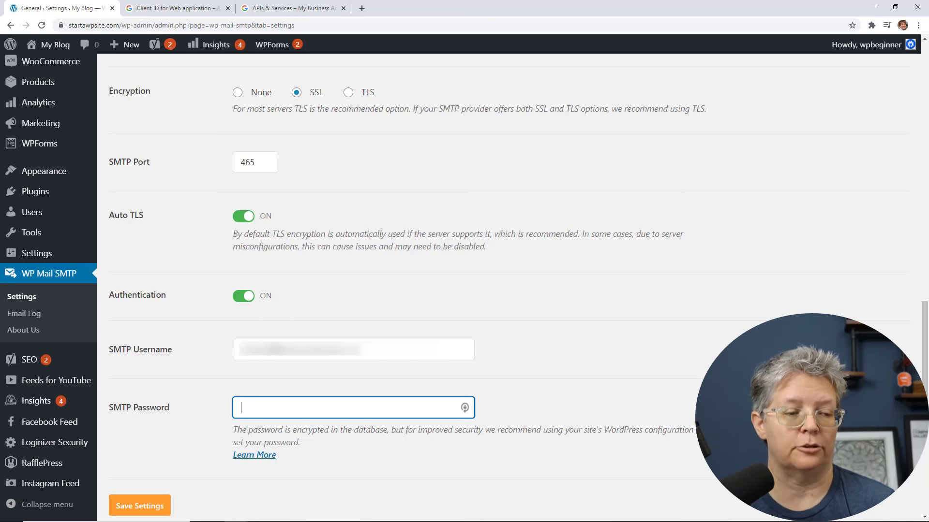
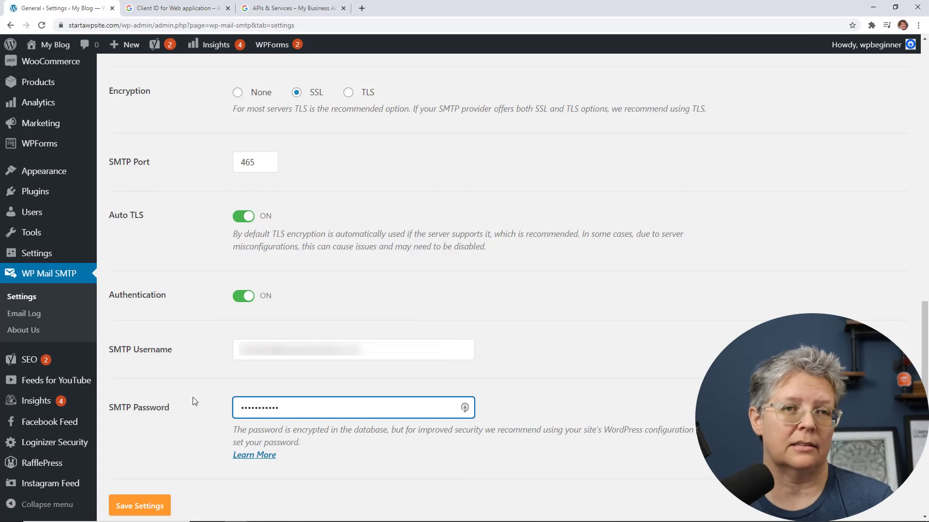
pyautogui.scroll(-1, 193, 397)
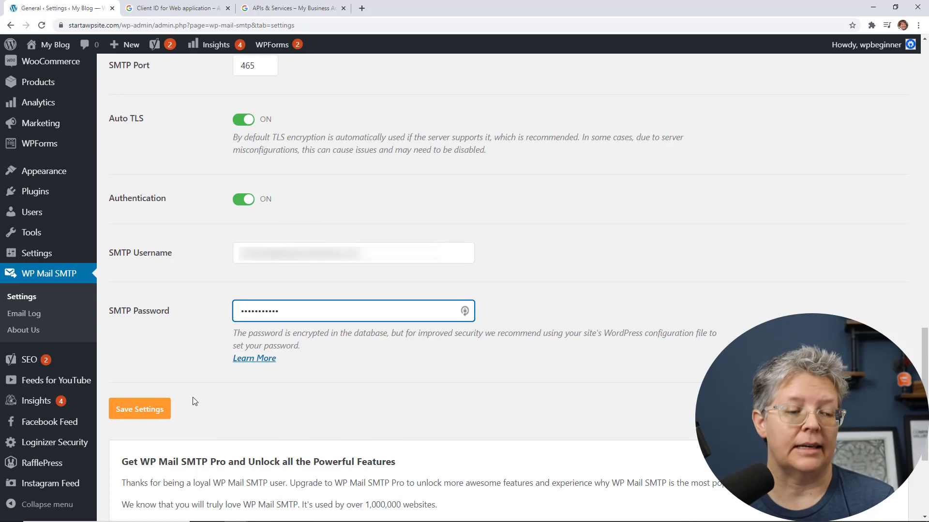
pyautogui.click(149, 411)
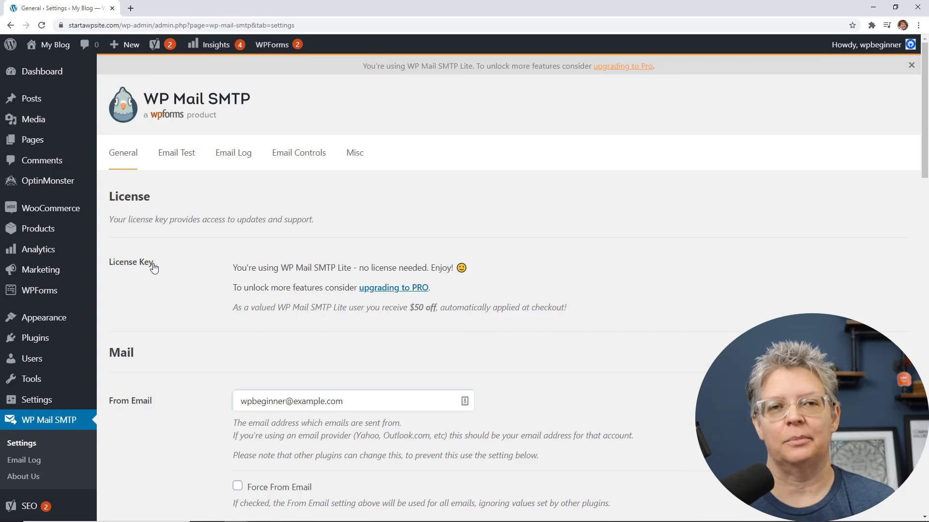
# Choose Add New under WPForms to reach the form builder's template screen
pyautogui.moveTo(39, 290)
pyautogui.click(113, 304)
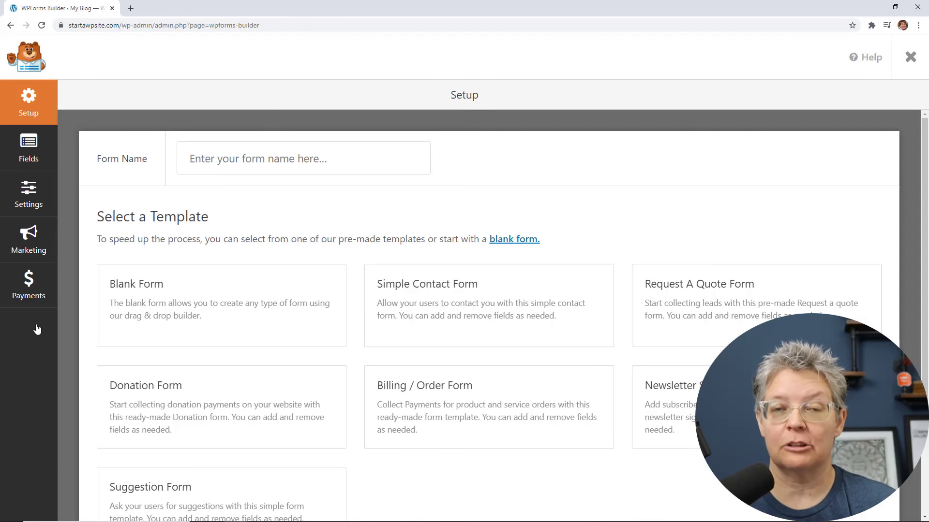